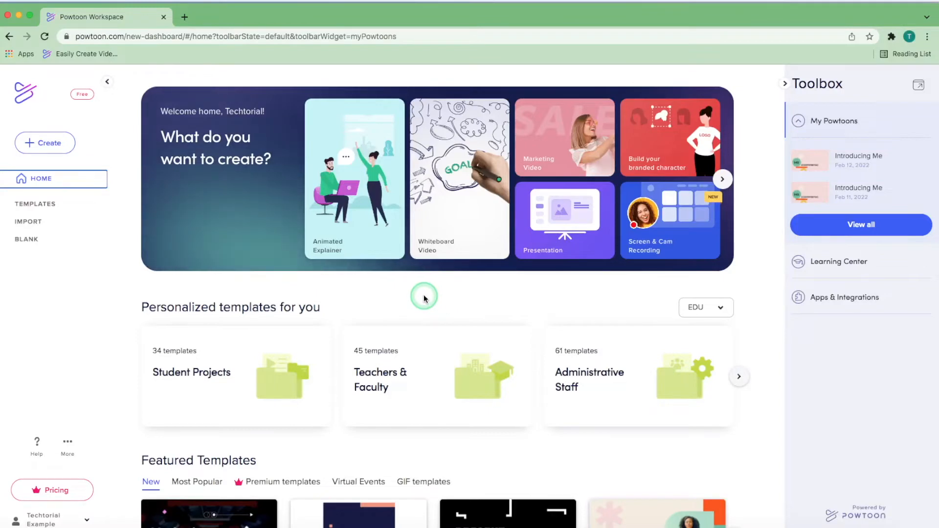
Browse the full template gallery, then view the templates offered for creating a Marketing Video
click(45, 204)
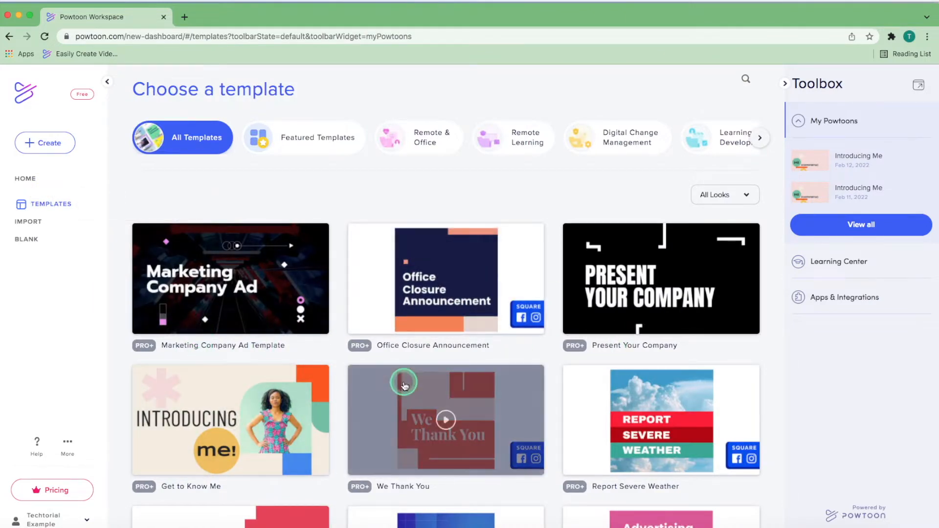
click(49, 144)
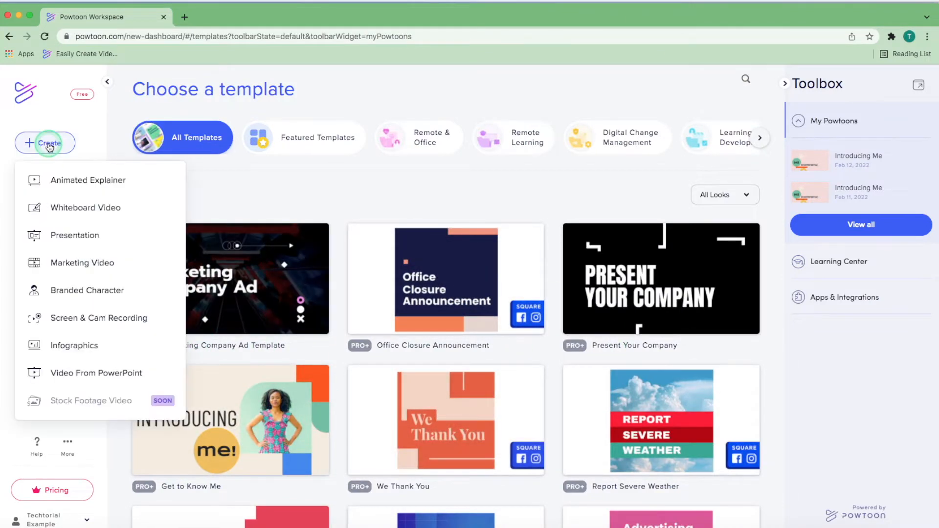
click(78, 269)
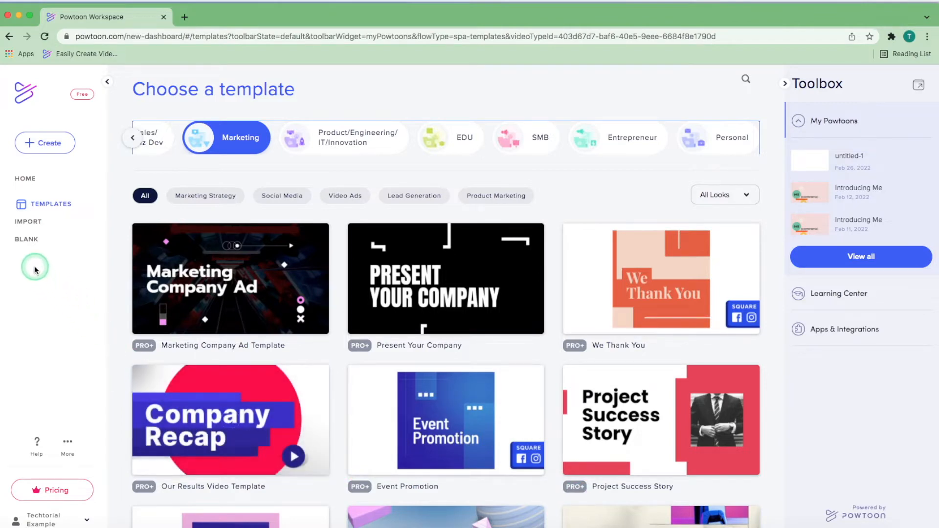
Create a blank Powtoon using the Real look and select its first slide
click(44, 241)
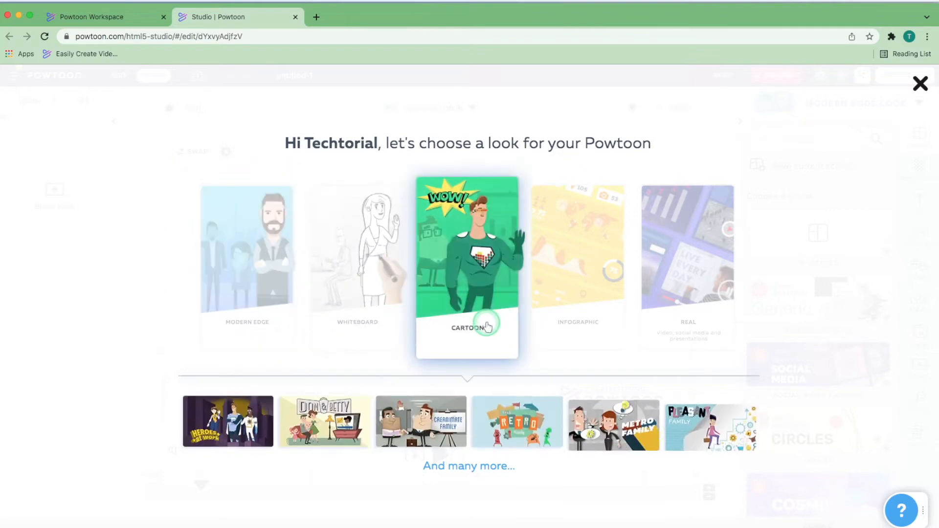
click(671, 326)
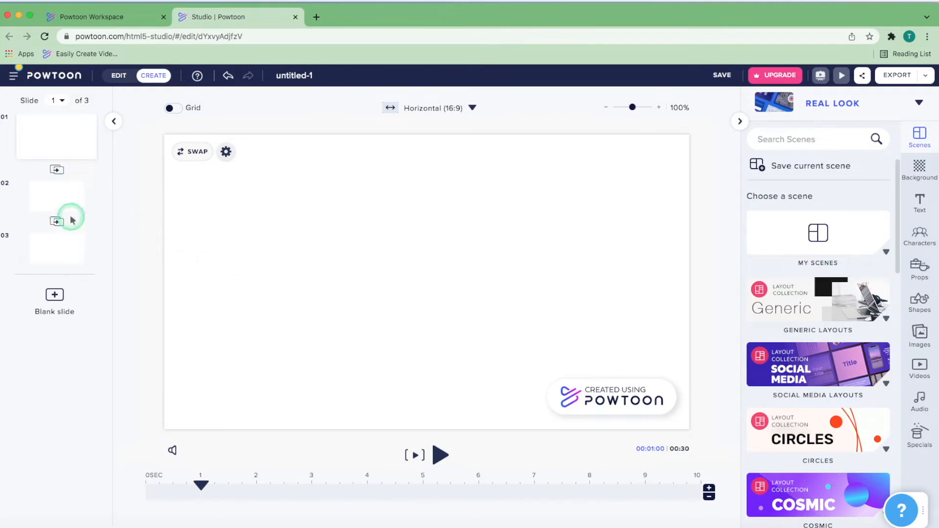
mouse_move(81, 148)
mouse_down()
mouse_move(77, 247)
mouse_move(73, 152)
mouse_up()
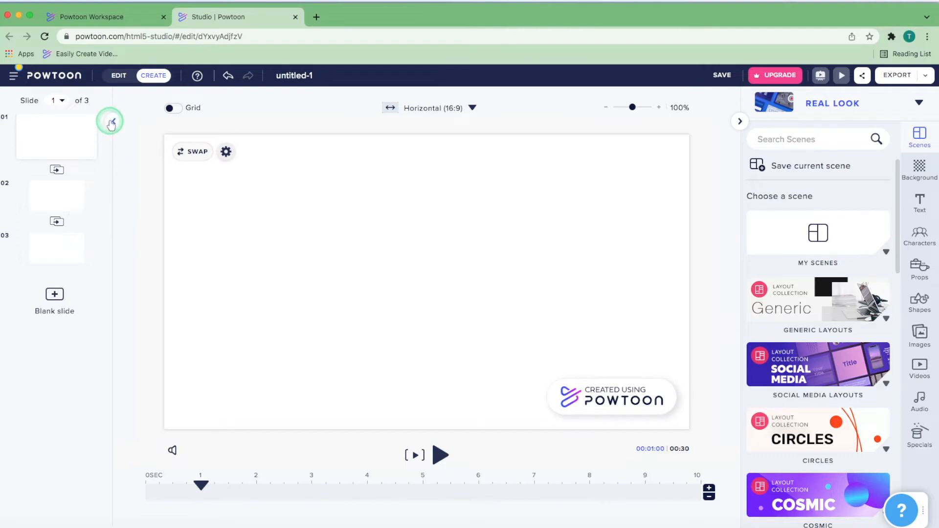
Hide the slide list and turn on the canvas grid
click(113, 121)
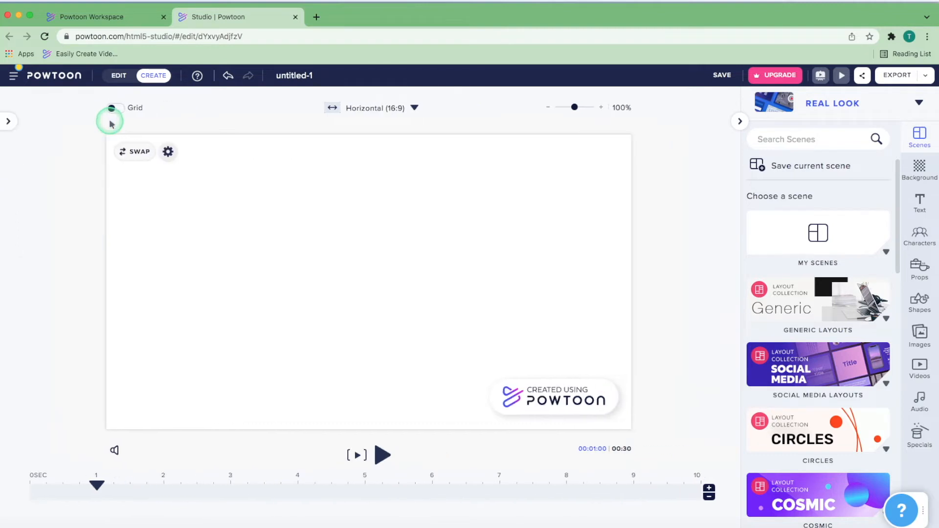
click(8, 121)
click(114, 121)
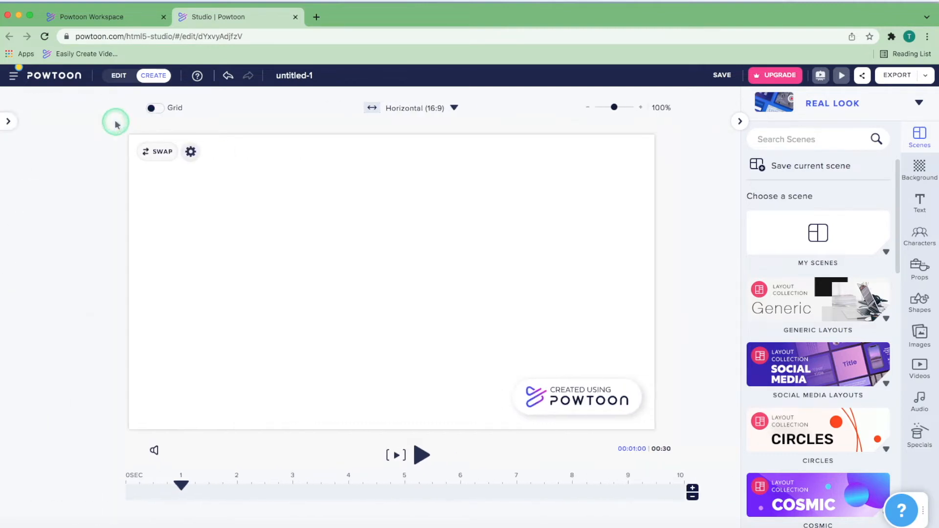
click(114, 107)
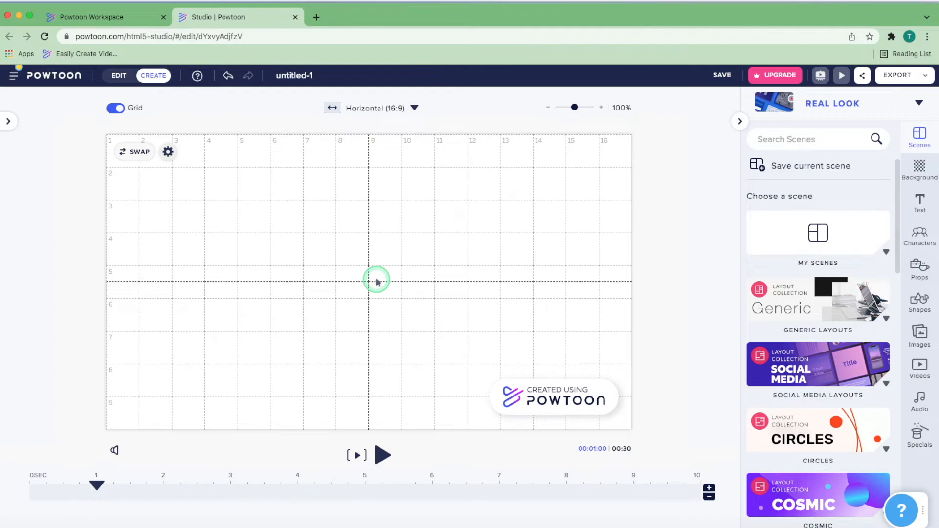
Undo the extra slides and rename the Powtoon as Techtorial
key(super+z)
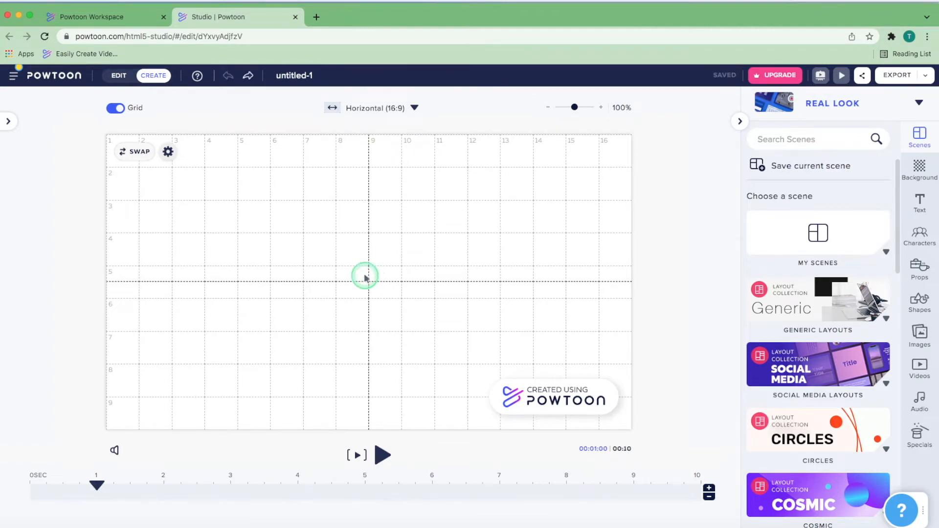
click(298, 75)
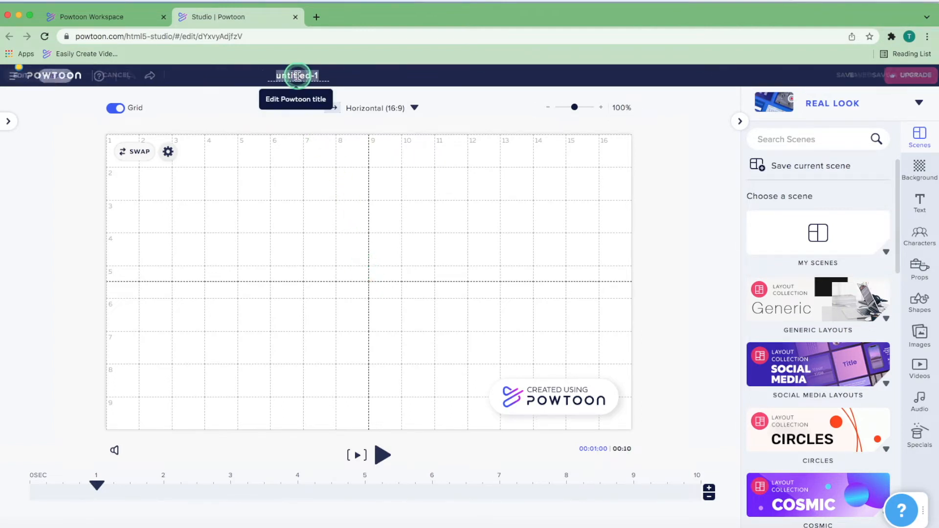
text(Techtorial)
click(392, 293)
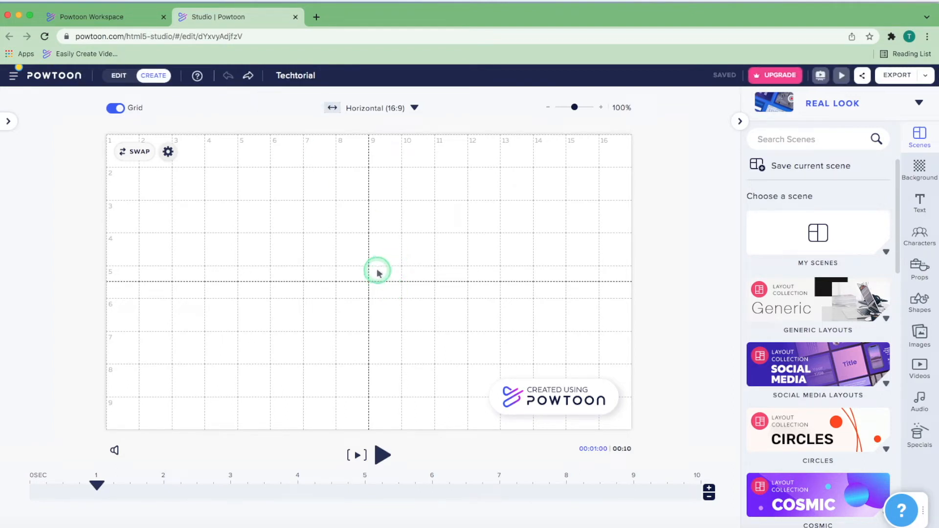
View the canvas format options, then preview the canvas at 75% zoom and return it to 100%
click(377, 108)
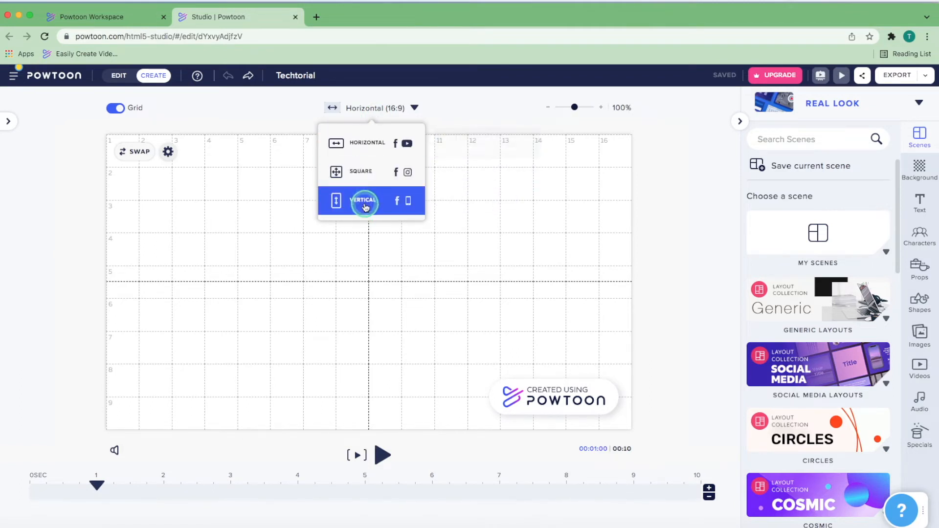
click(589, 107)
drag(580, 109, 574, 110)
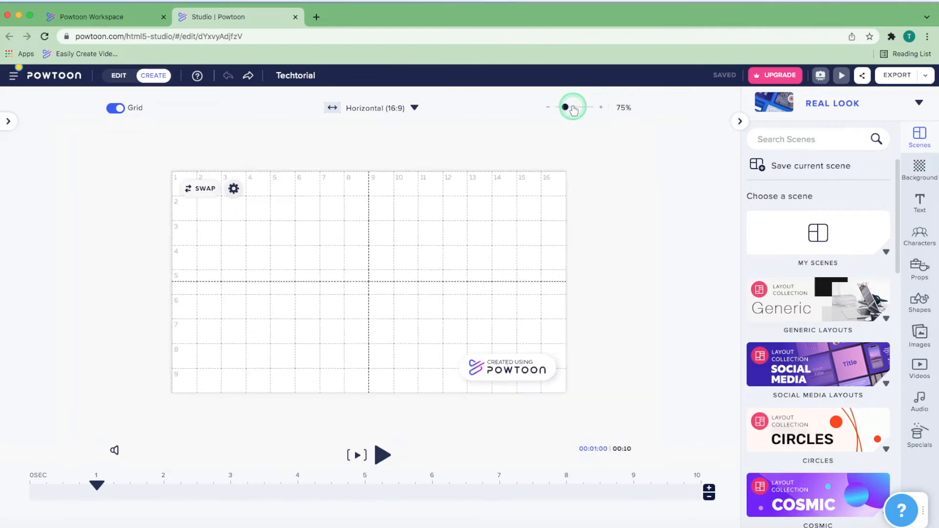
click(575, 109)
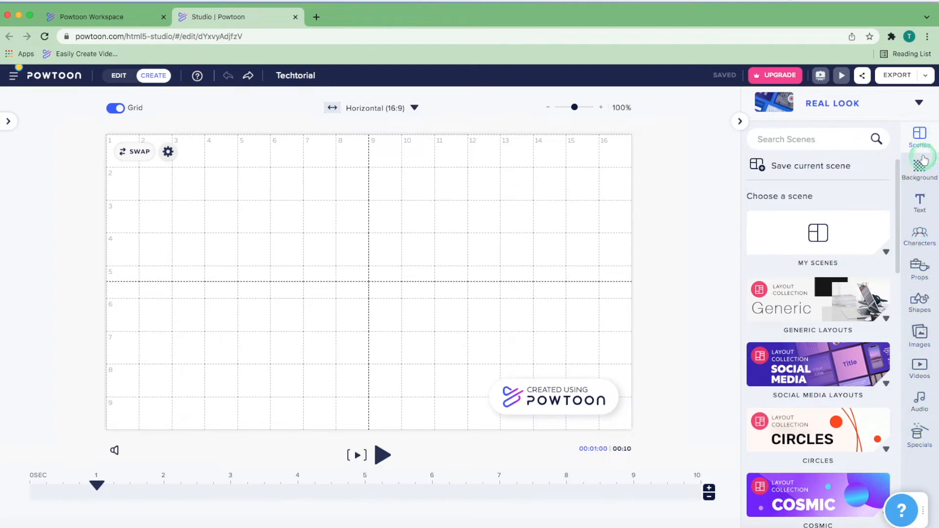
View the Specials themes, then examine the Generic Layouts and Social Media Layouts scene collections
click(922, 450)
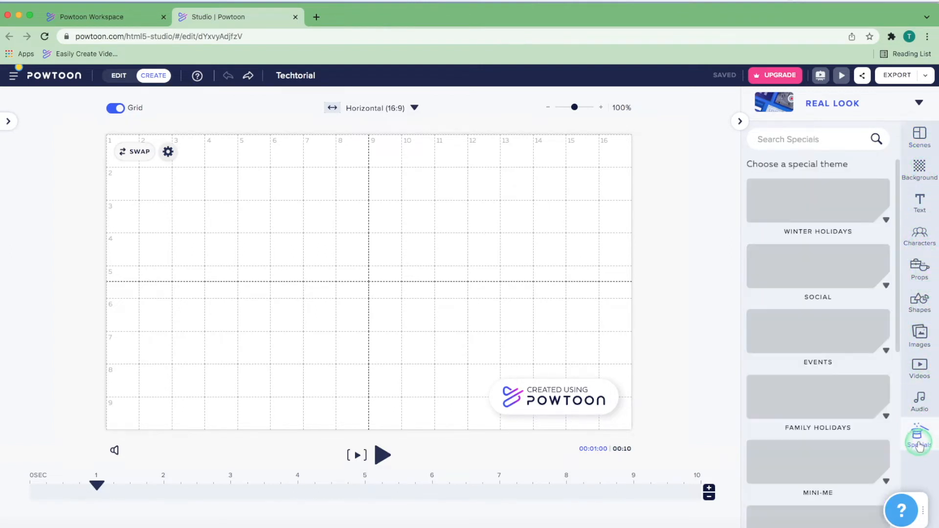
click(439, 348)
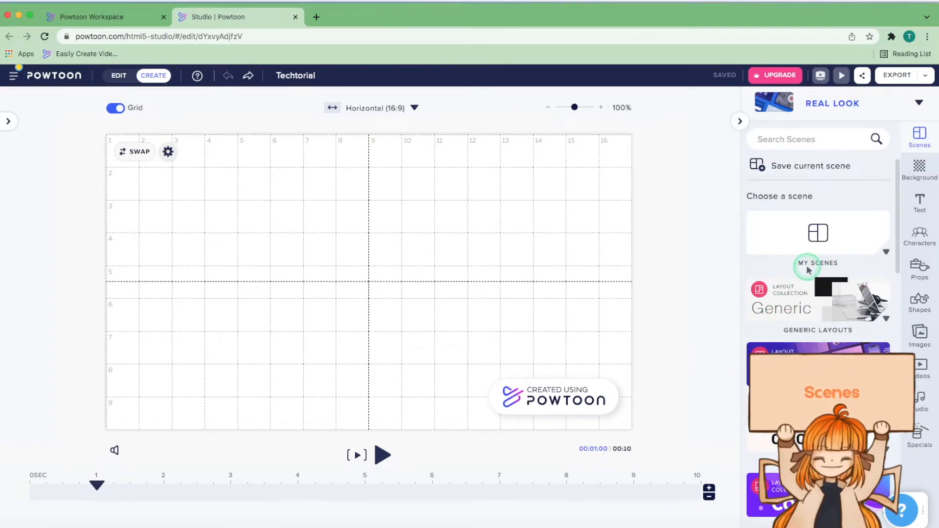
click(806, 308)
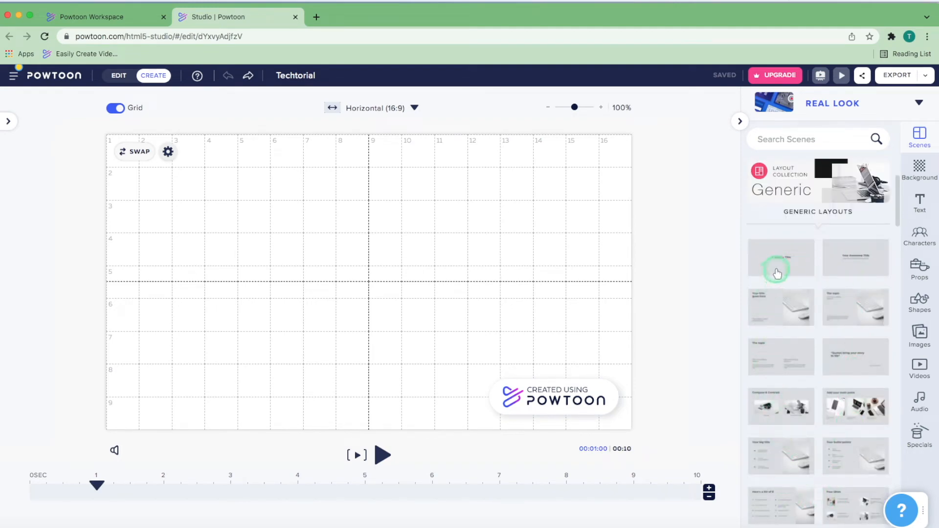
click(792, 200)
click(799, 262)
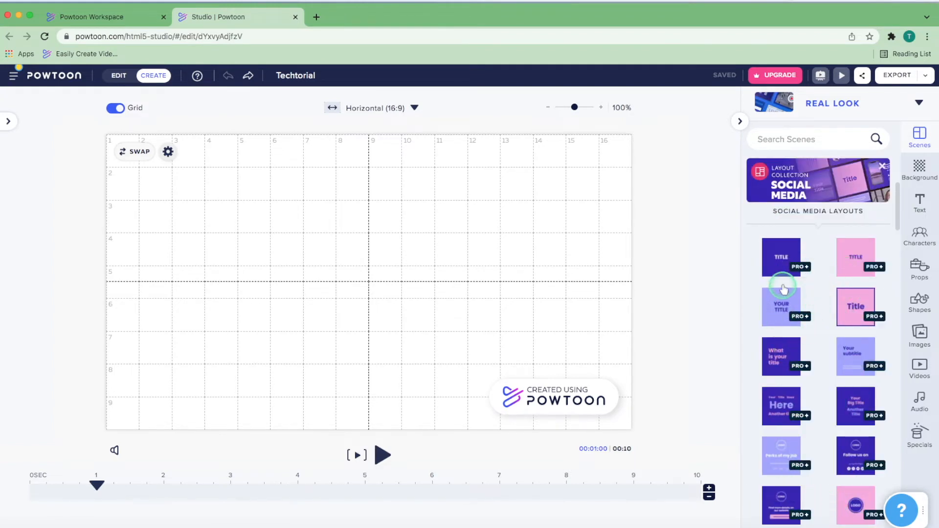
click(814, 195)
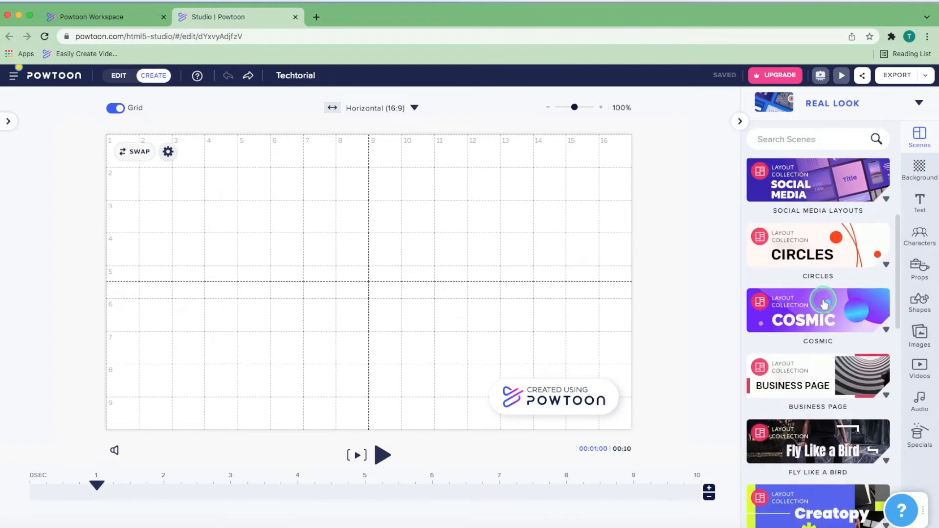
Look through the remaining scene collections, including those of the Modern Edge look
scroll(826, 303, down, 2)
scroll(825, 300, down, 1)
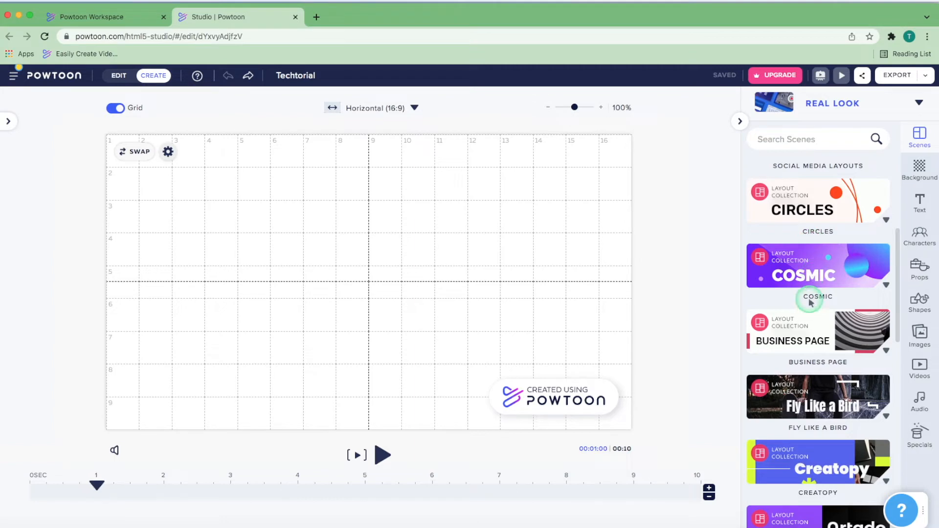
scroll(817, 367, down, 5)
scroll(817, 364, down, 12)
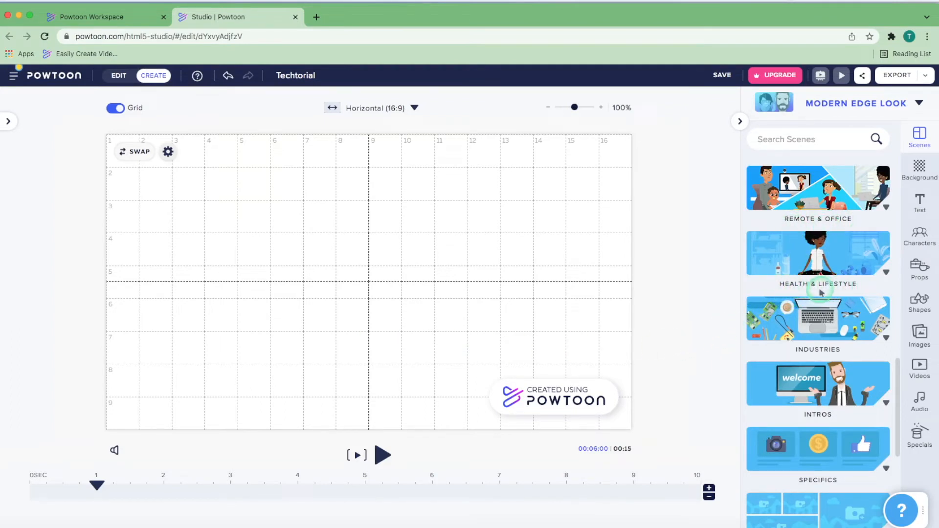
scroll(824, 293, down, 5)
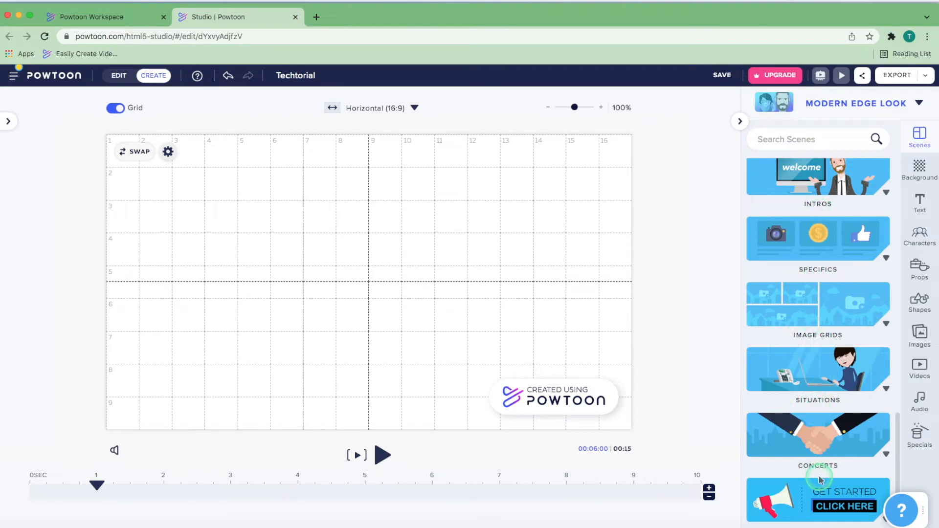
scroll(802, 337, up, 10)
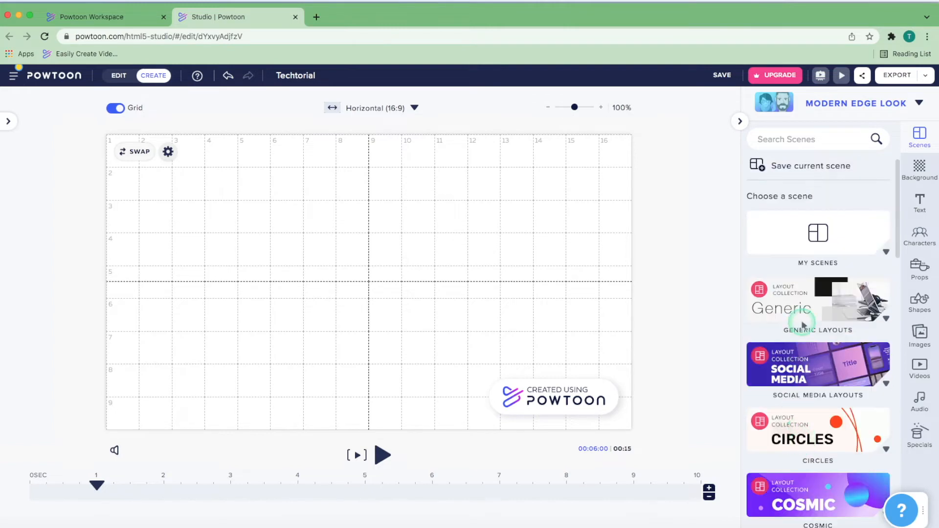
Check the scenes stored in My Scenes and save the current scene to that collection
click(805, 230)
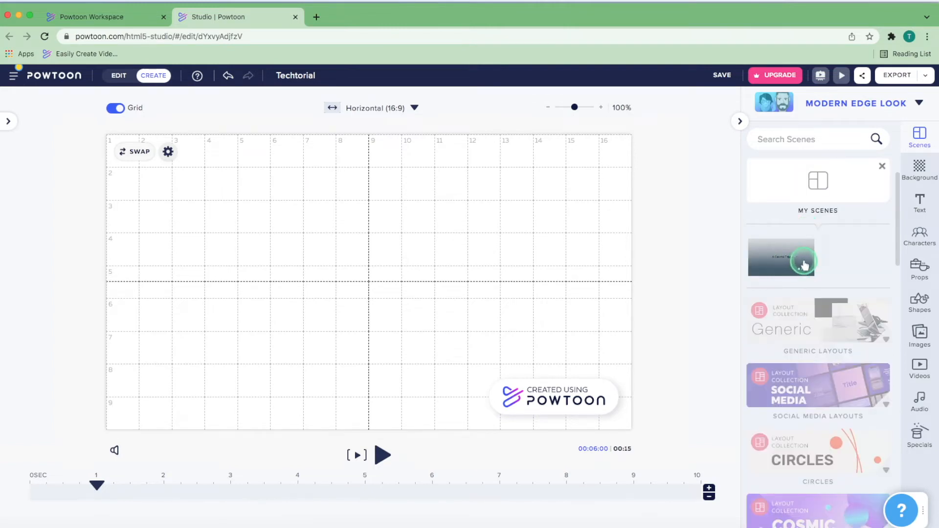
click(812, 180)
scroll(814, 180, up, 2)
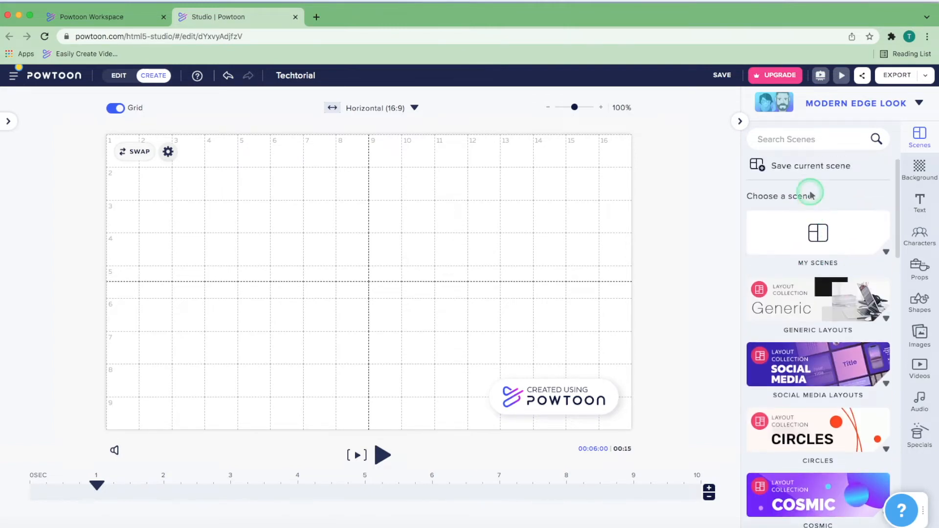
click(808, 166)
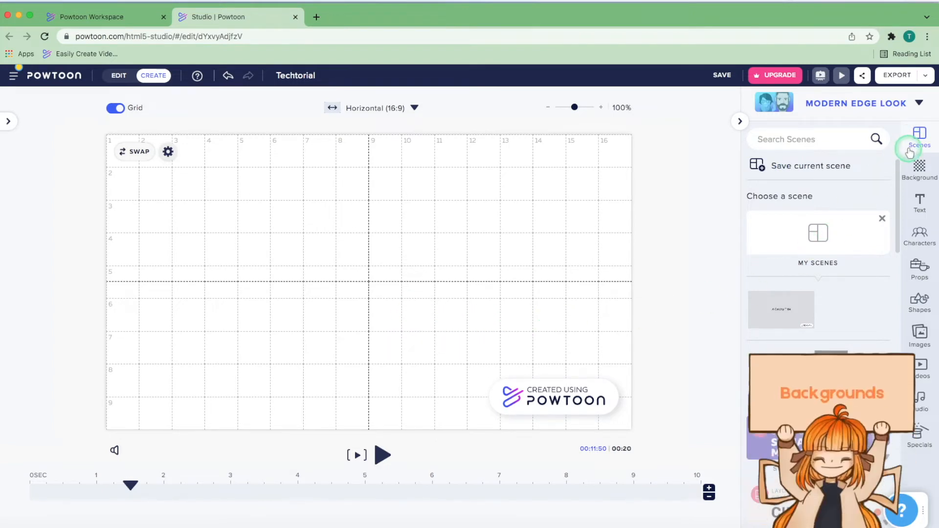
Look through the background categories and the designed text categories in the library
click(909, 177)
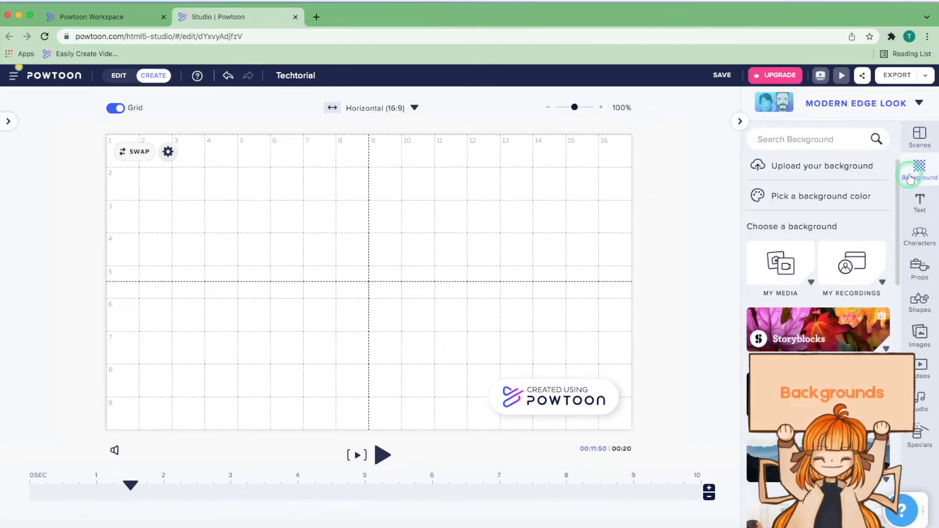
click(779, 268)
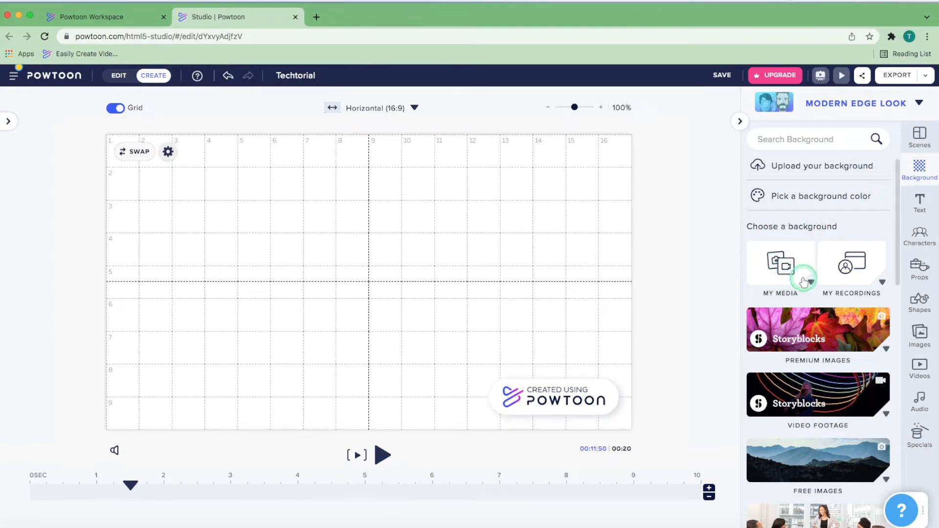
scroll(821, 321, down, 10)
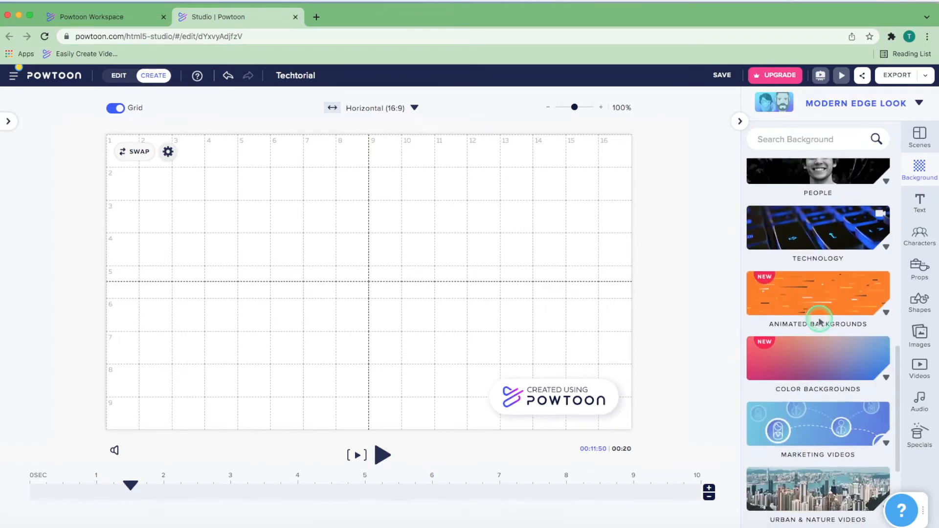
scroll(820, 320, down, 4)
click(924, 202)
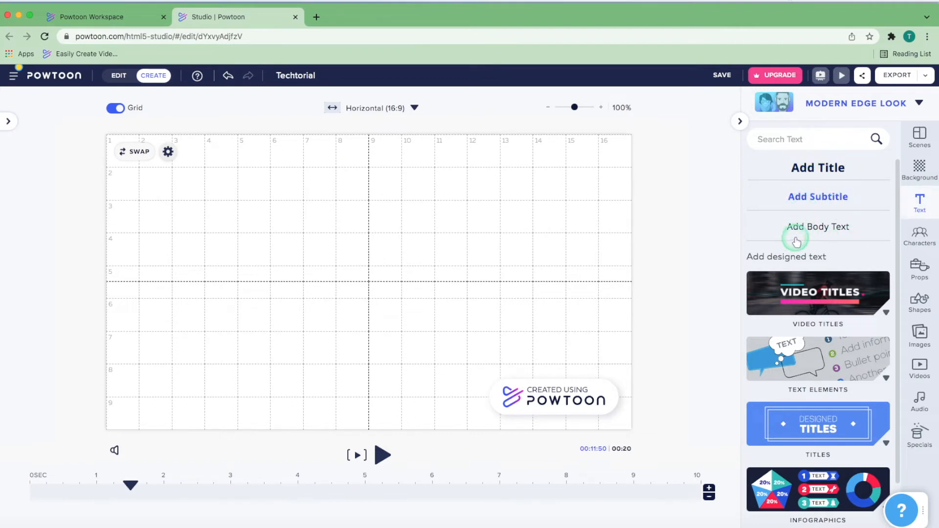
scroll(827, 293, down, 2)
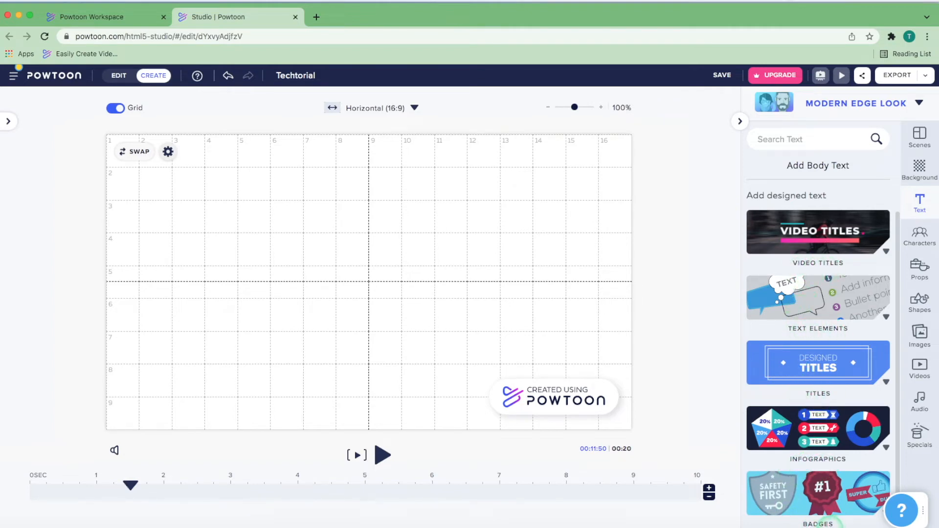
Look through the character collections and expand My Characters
click(921, 235)
scroll(814, 302, down, 1)
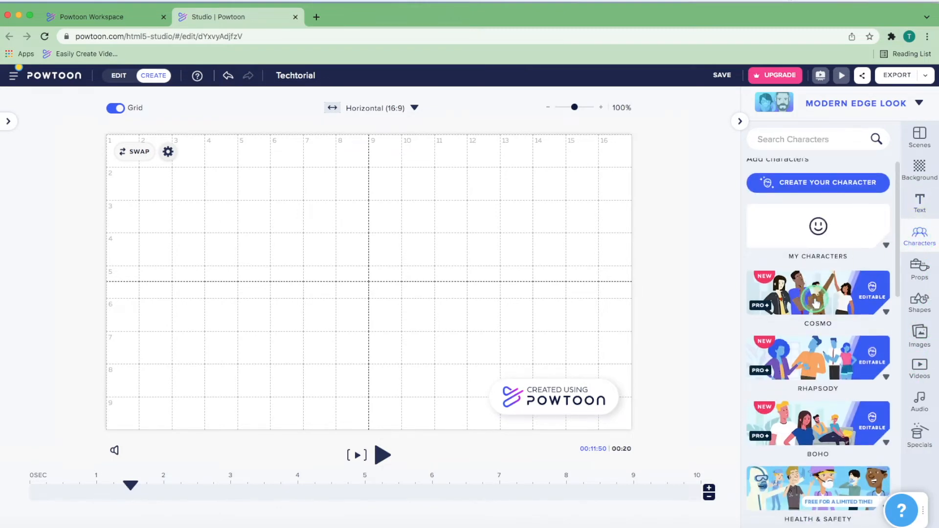
scroll(814, 302, down, 1)
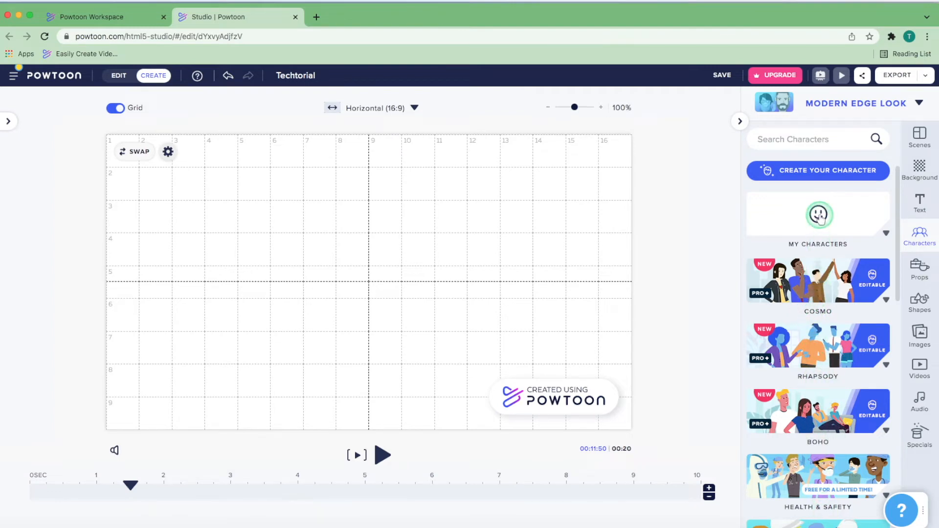
click(819, 216)
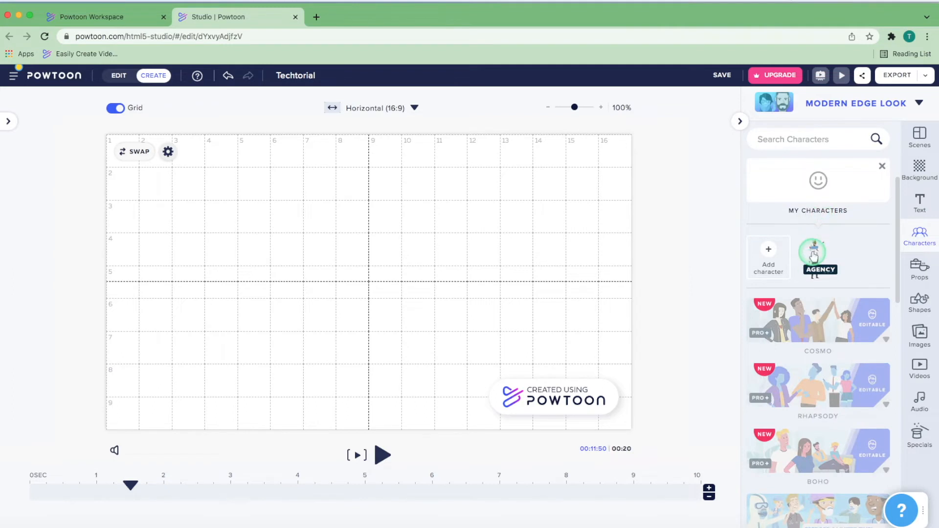
Add the purple computer monitor from the Tech & Web props category to the slide
mouse_move(813, 255)
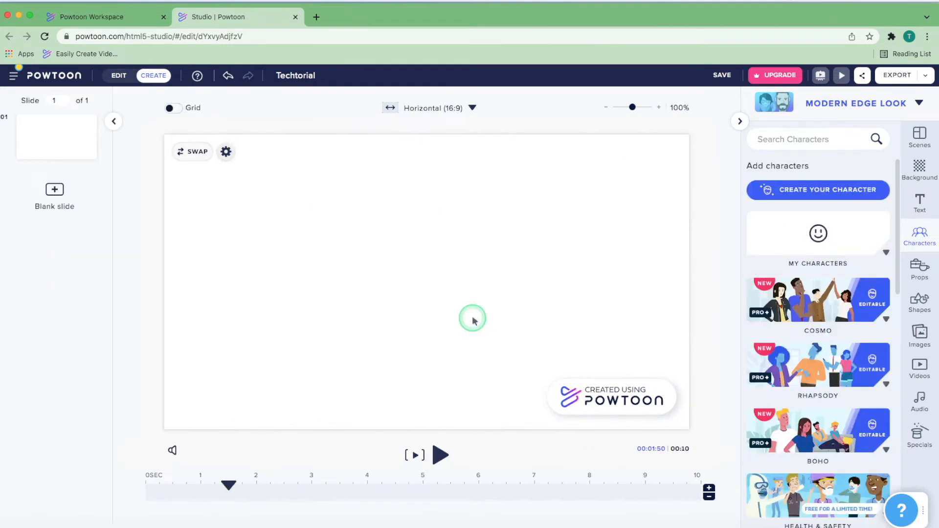
click(929, 270)
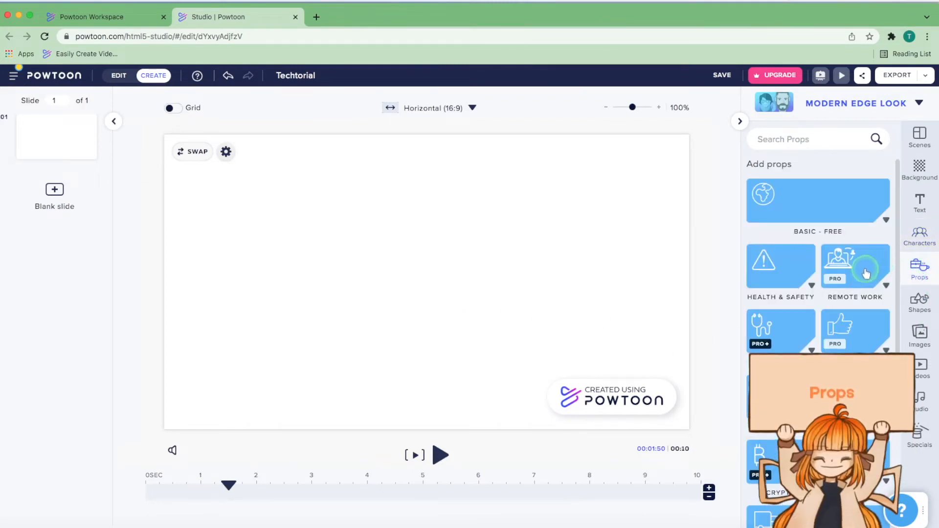
click(851, 402)
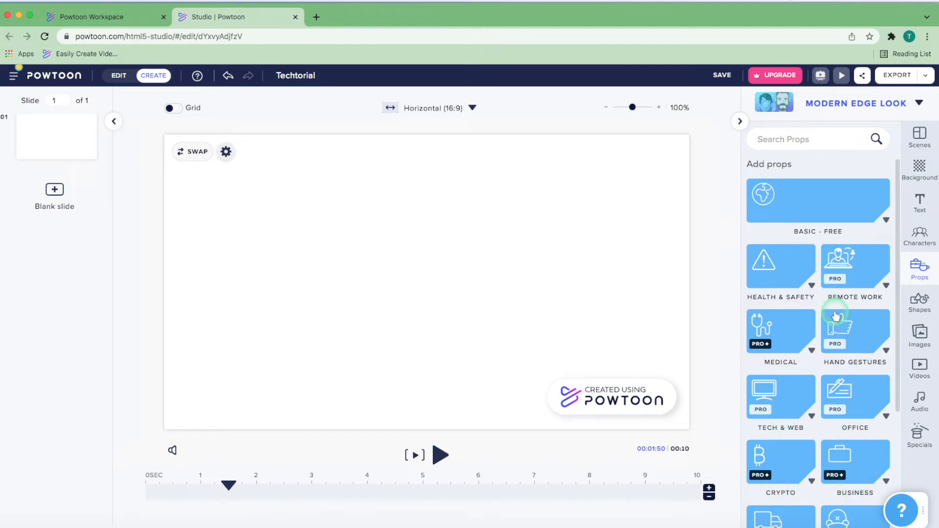
click(785, 399)
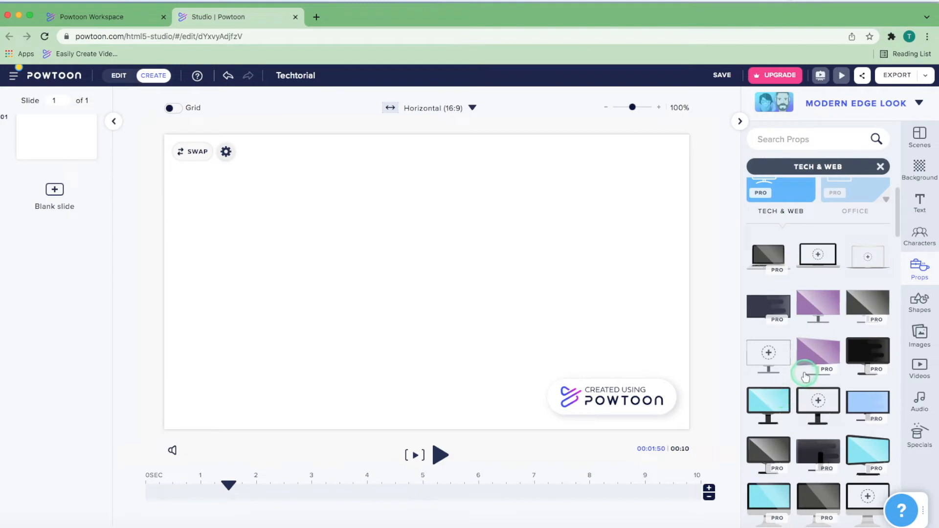
scroll(804, 377, down, 5)
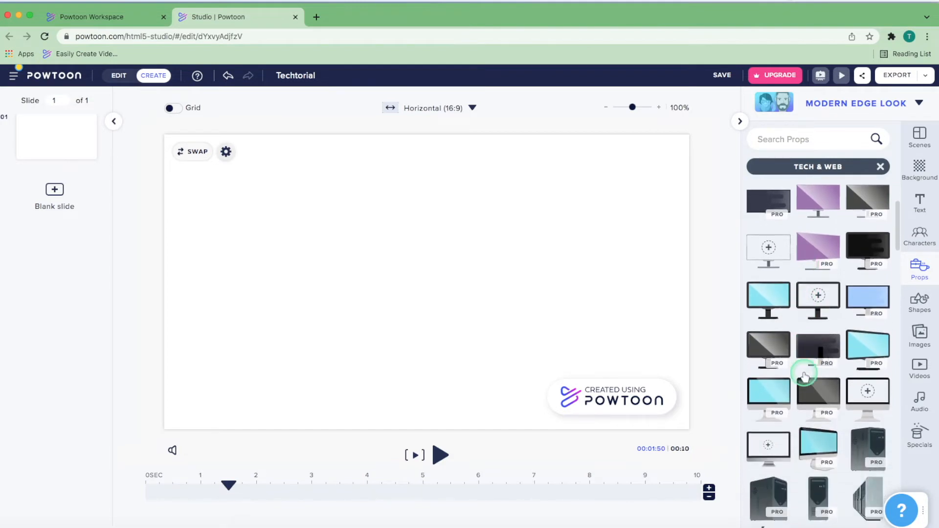
scroll(804, 377, up, 2)
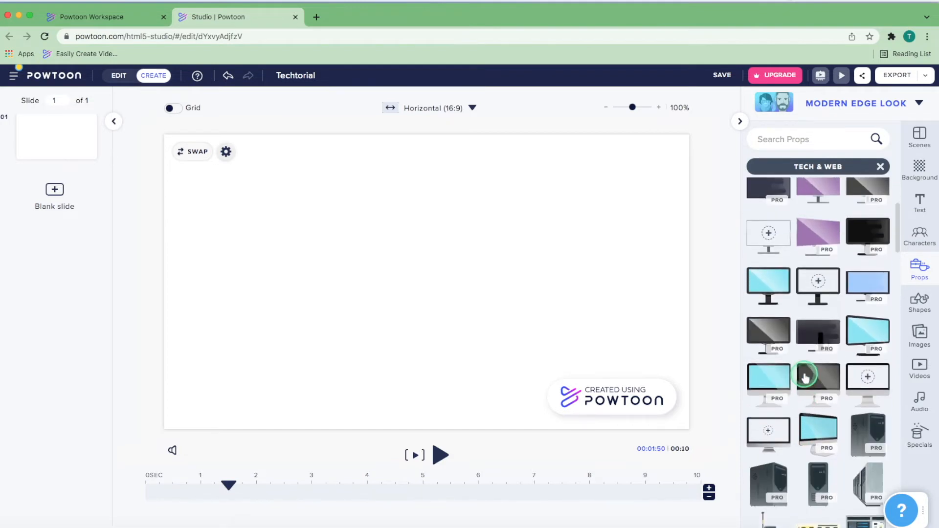
click(816, 204)
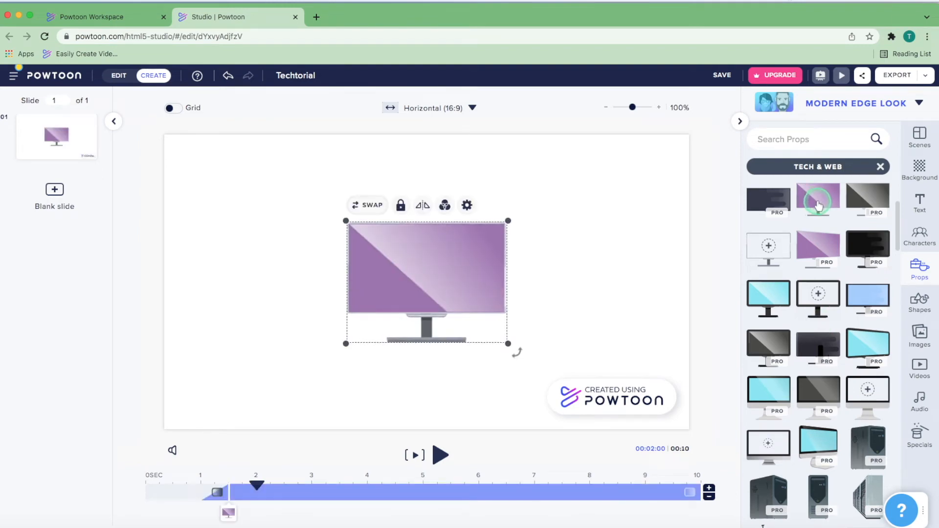
click(421, 286)
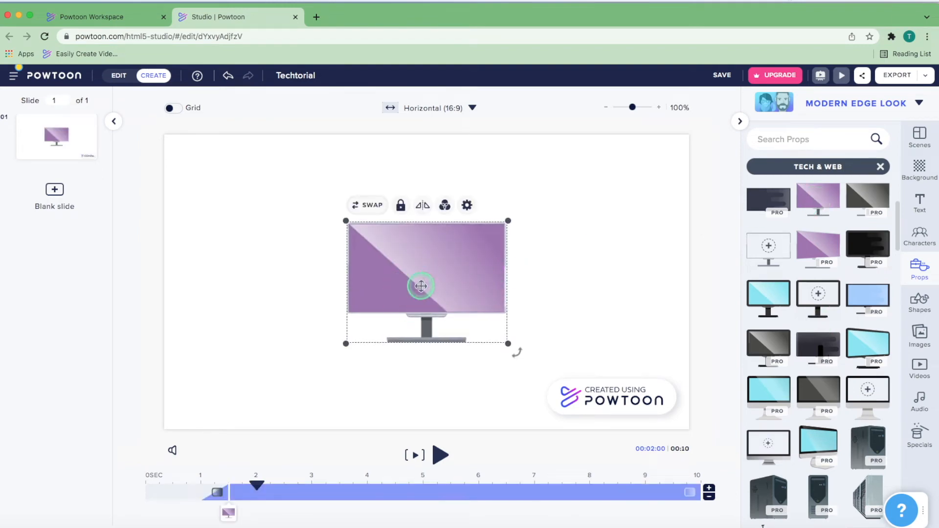
Look through the shape categories, from video overlays and basic shapes down to design elements
click(906, 307)
scroll(839, 269, down, 3)
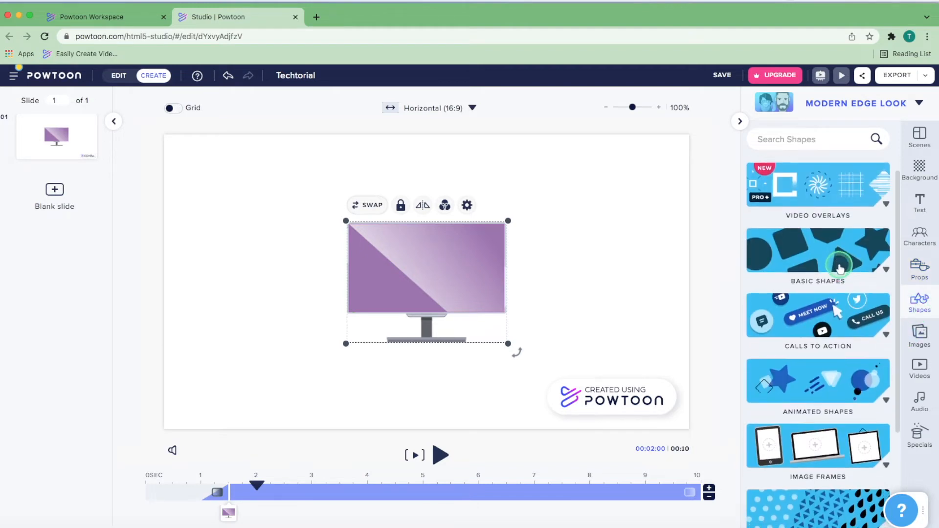
scroll(839, 269, up, 3)
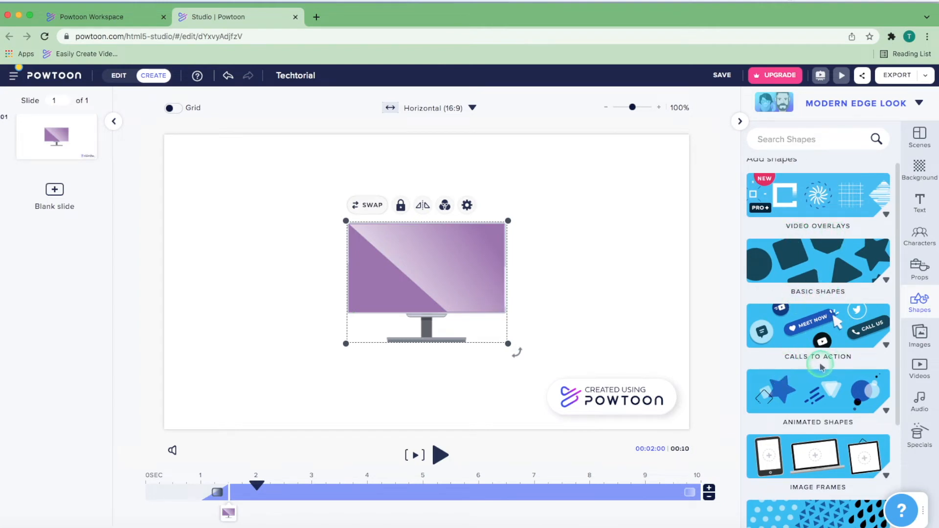
scroll(811, 434, down, 3)
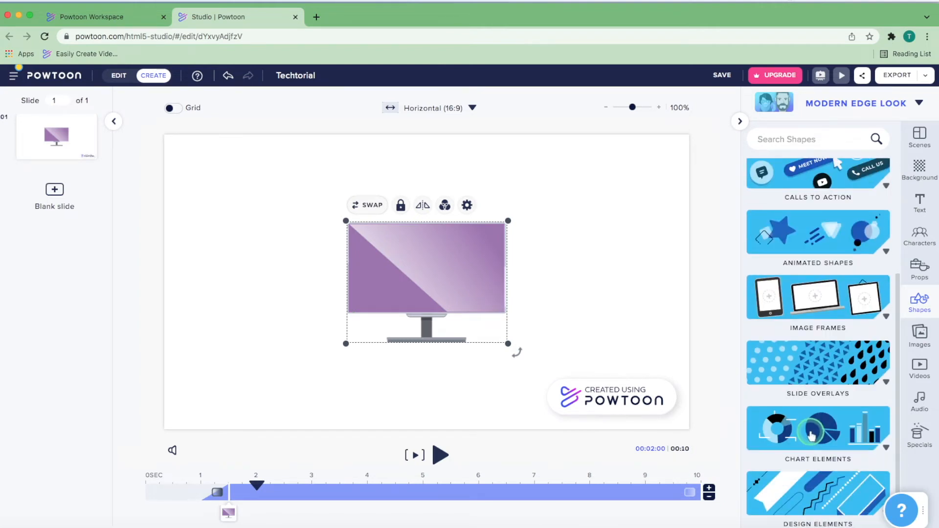
click(413, 364)
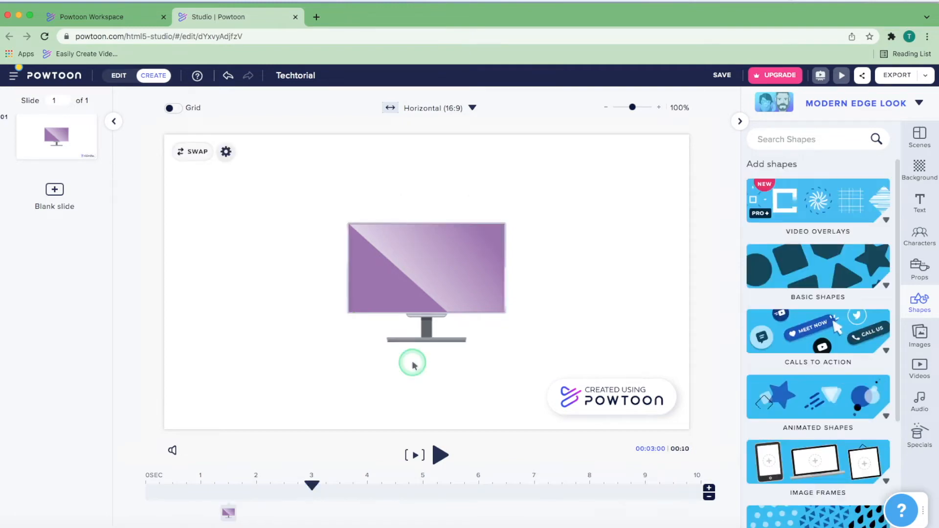
Look at the source options in the image, video and audio libraries
click(919, 332)
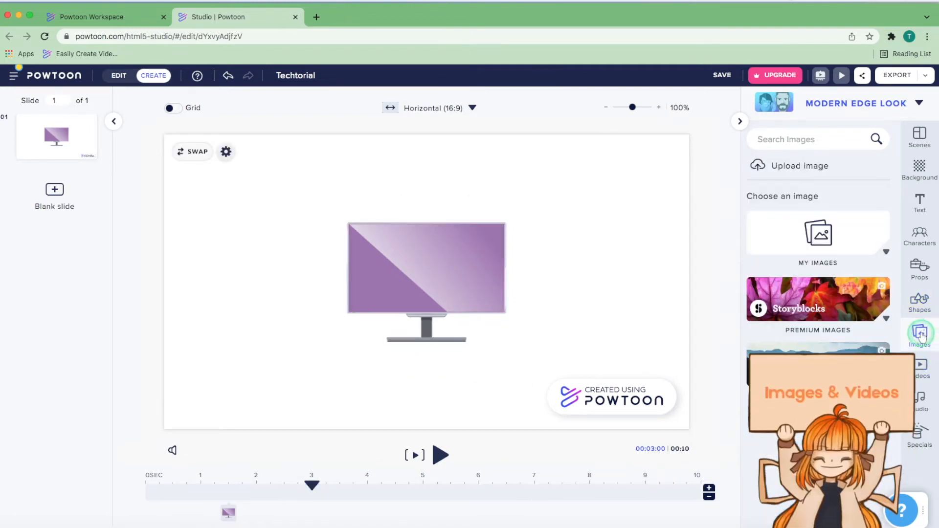
click(922, 370)
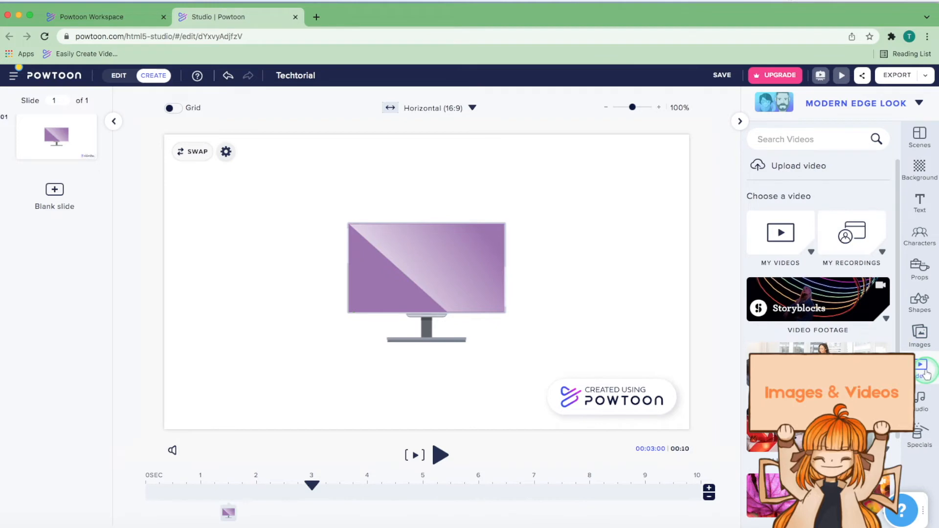
click(920, 402)
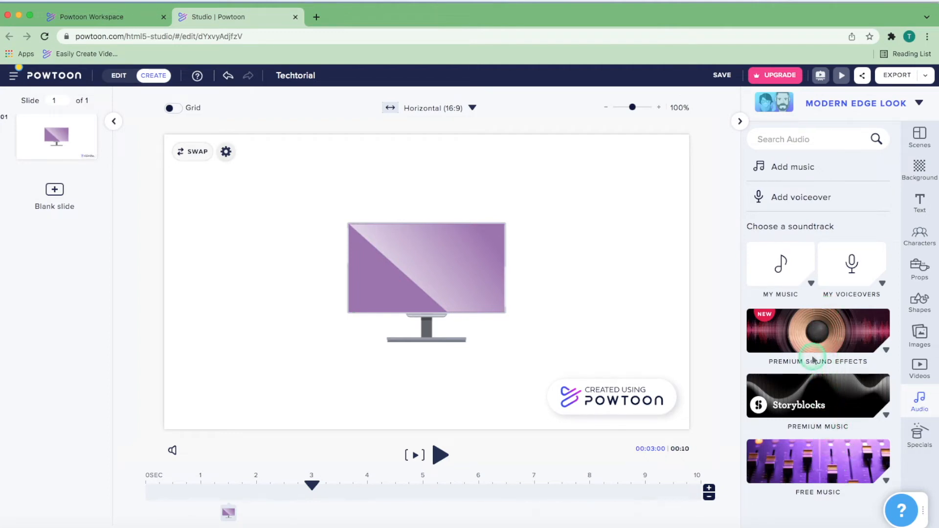
Browse the special themes and add the roast turkey from the Thanksgiving theme over the monitor
click(919, 435)
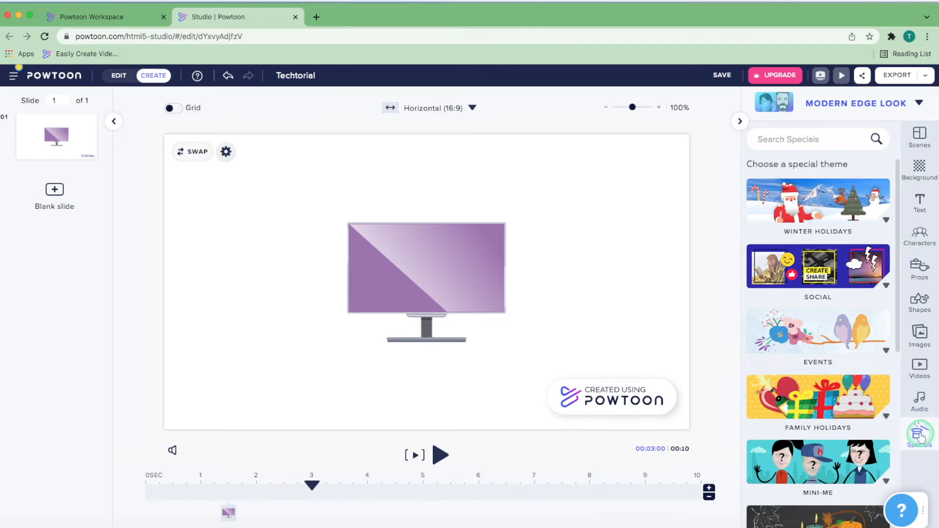
scroll(821, 305, down, 3)
scroll(815, 307, down, 5)
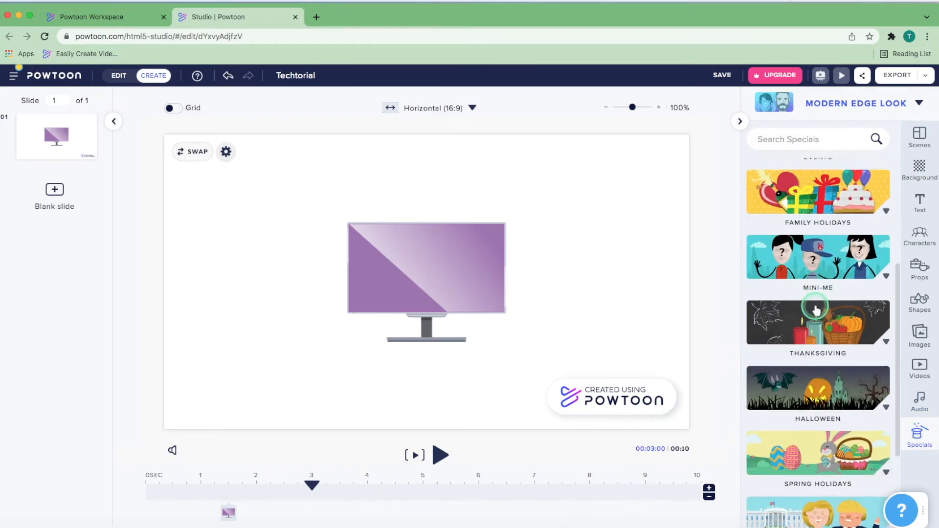
scroll(817, 310, up, 3)
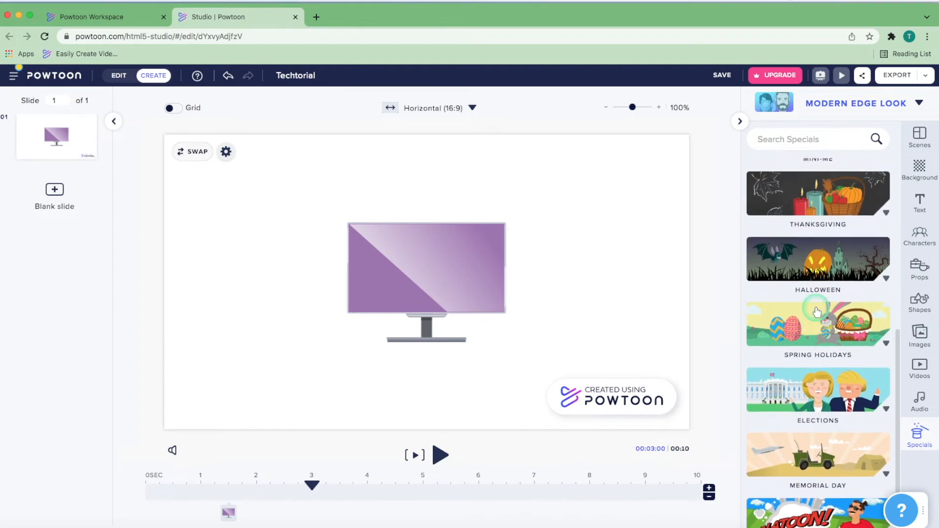
scroll(817, 311, up, 1)
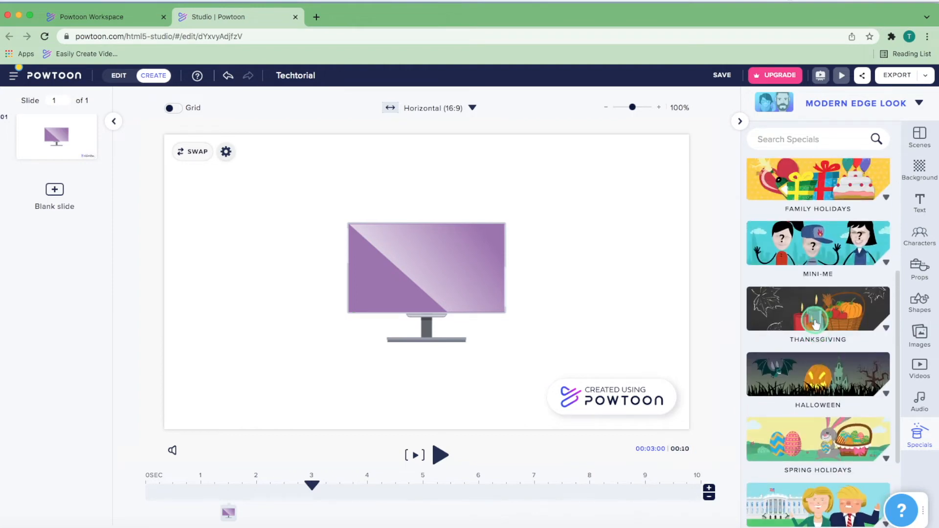
click(814, 322)
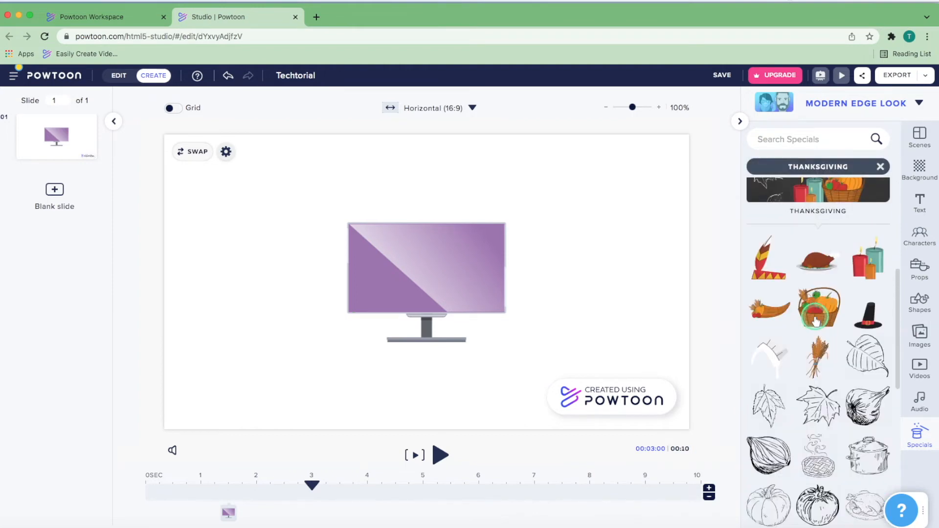
click(818, 264)
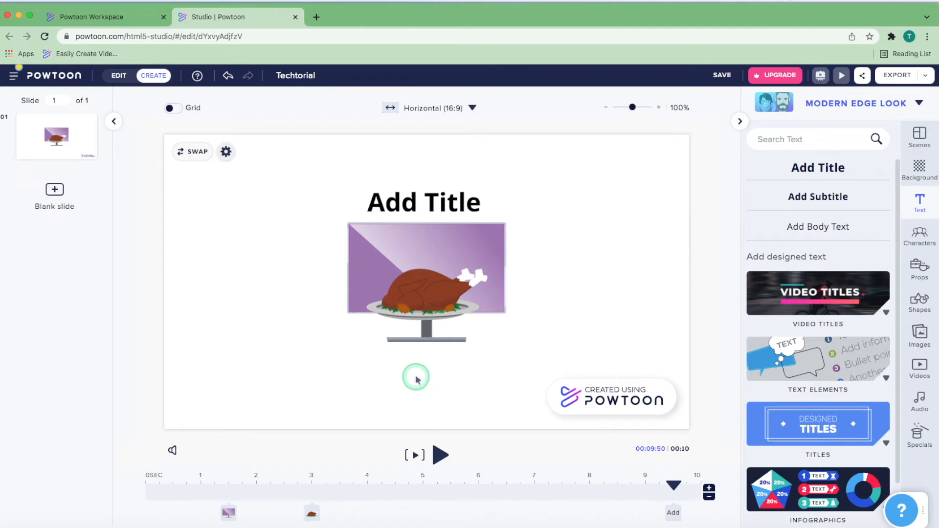
Set the font size of the "Add Title" text above the monitor to 51
click(421, 202)
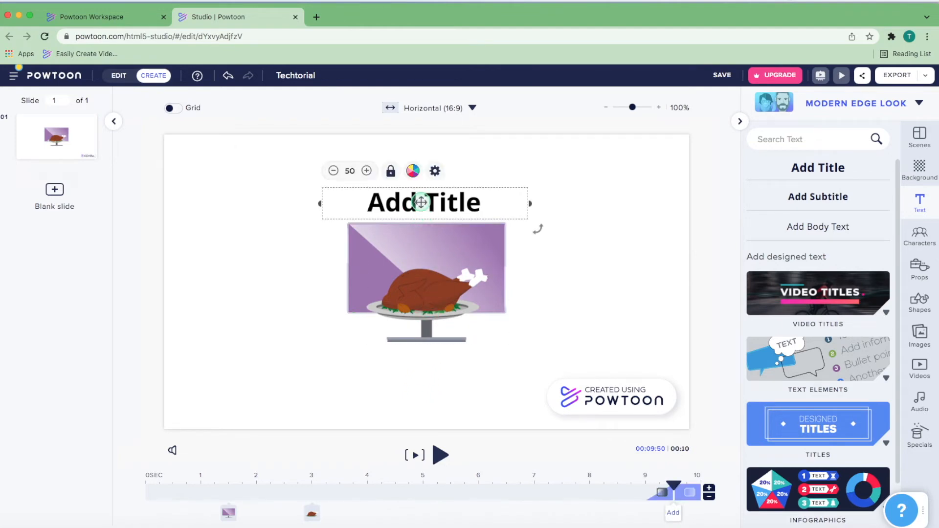
click(434, 171)
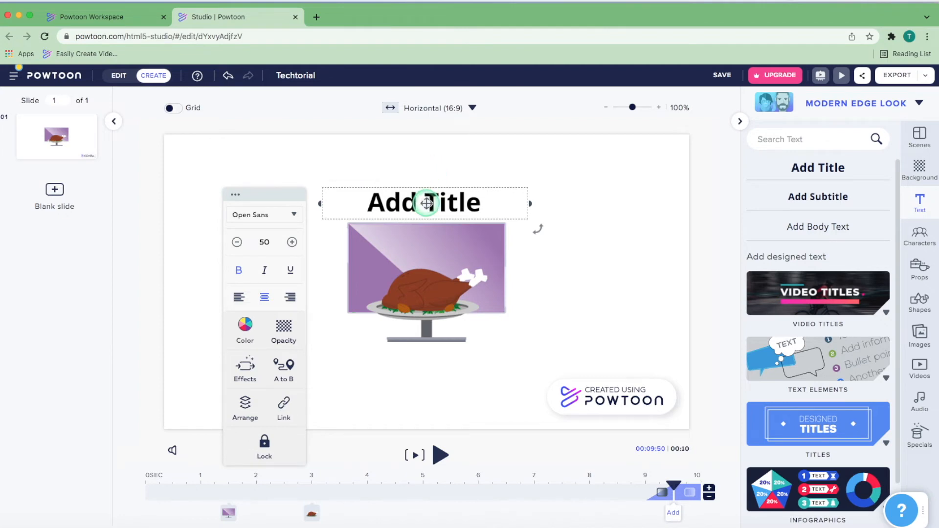
click(265, 249)
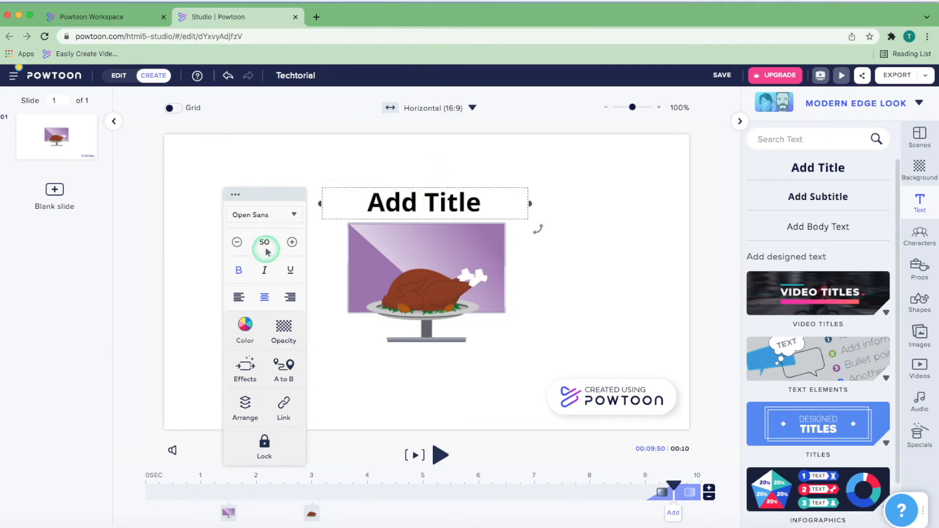
click(237, 242)
click(292, 242)
click(292, 242)
Try the title's bold and left-alignment toggles, and format it as bold, italic, underlined and centred
click(238, 272)
click(239, 270)
click(264, 270)
click(290, 270)
click(239, 299)
click(264, 297)
Look over the title's colour picker, opacity setting and enter and exit effects
click(245, 327)
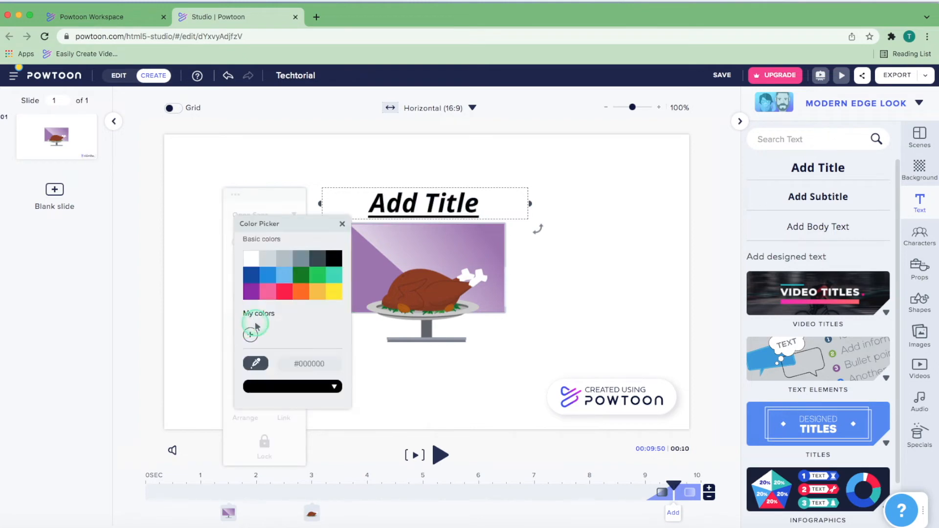
click(343, 223)
click(288, 313)
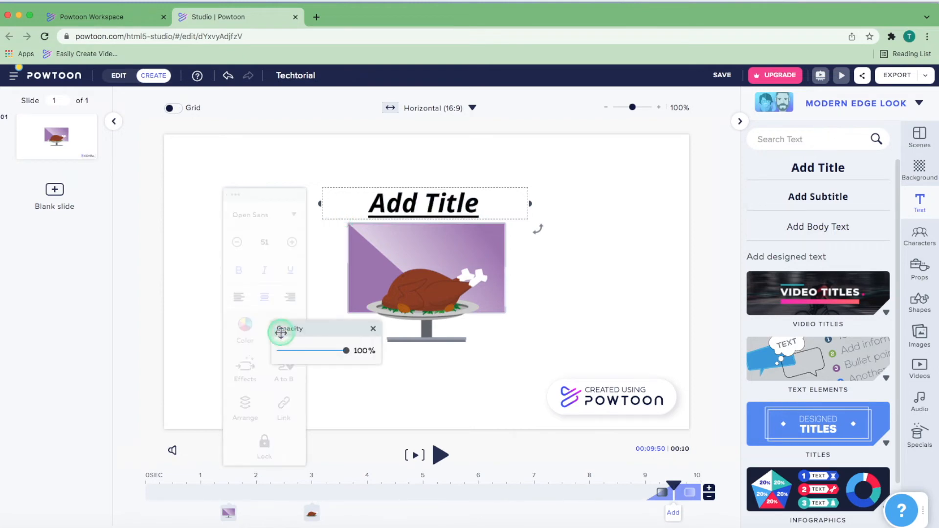
click(242, 380)
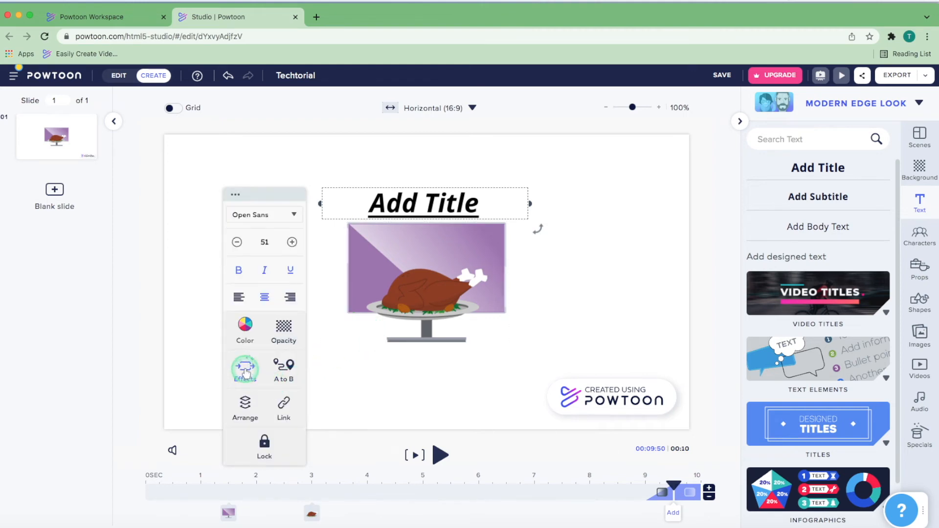
click(375, 488)
click(345, 380)
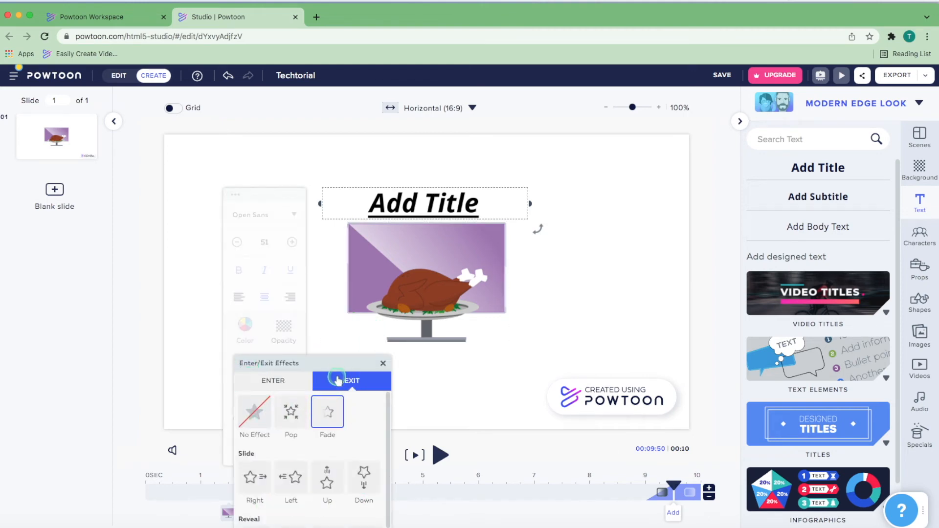
click(383, 364)
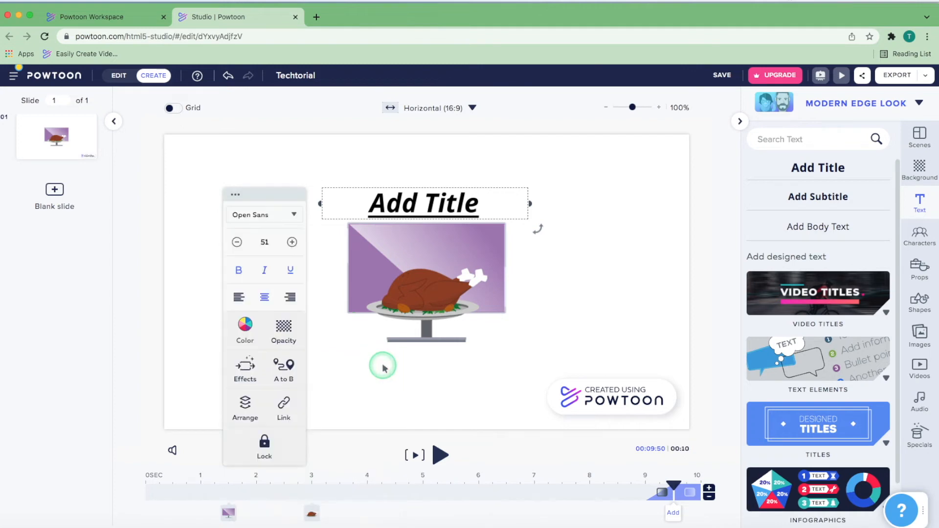
Try an A to B movement that takes the title diagonally down over the monitor's right edge, and remove it
click(290, 375)
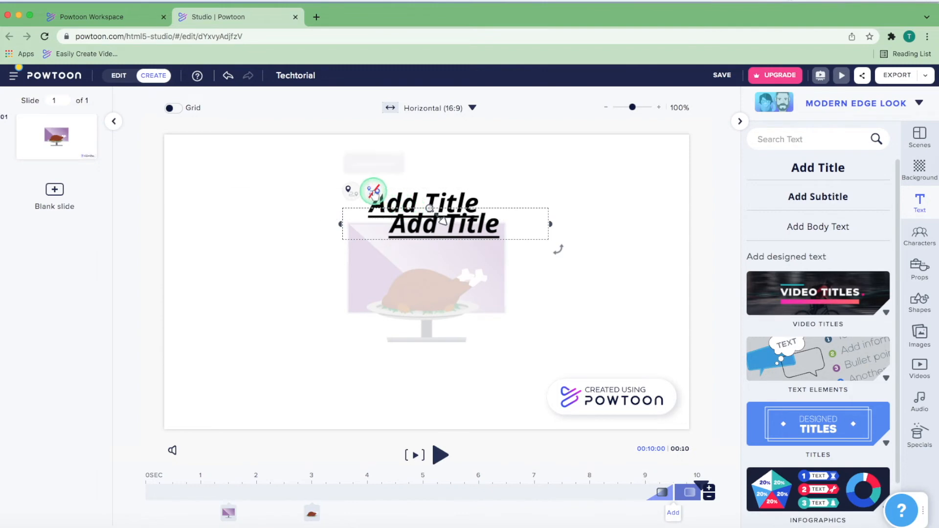
drag(433, 218, 505, 264)
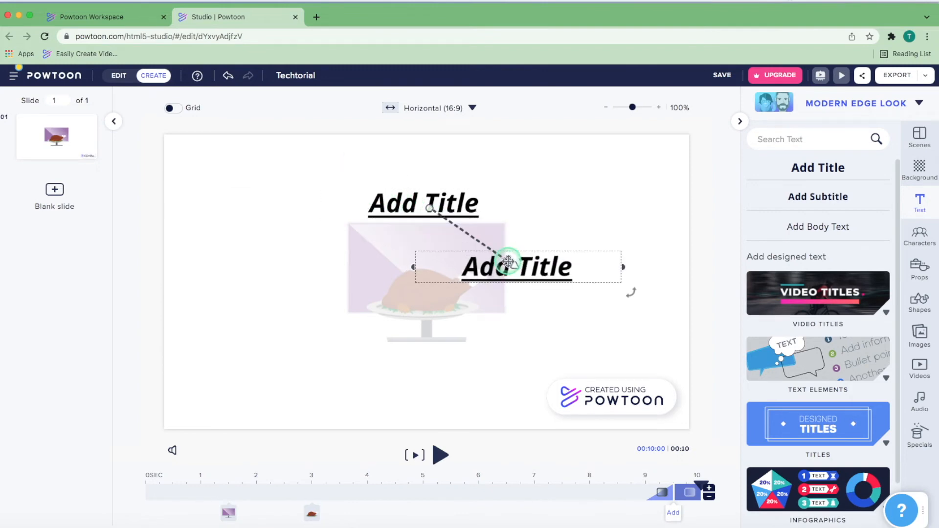
click(444, 233)
Check the title's arrange options, and lock and unlock the title
click(433, 170)
click(238, 403)
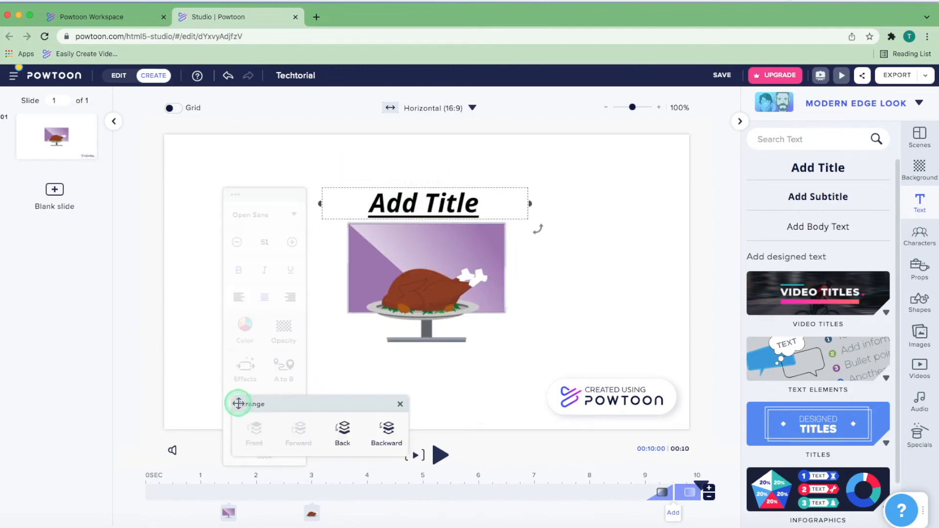
click(395, 402)
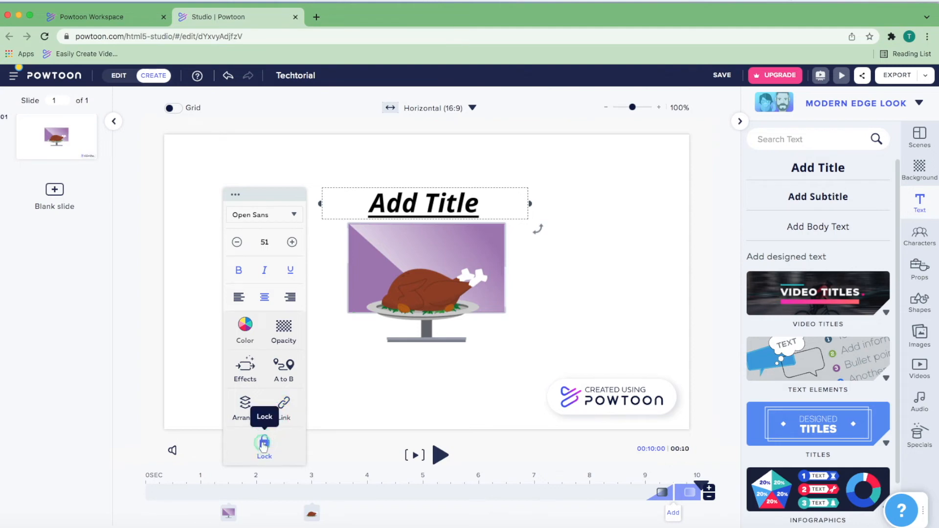
click(264, 443)
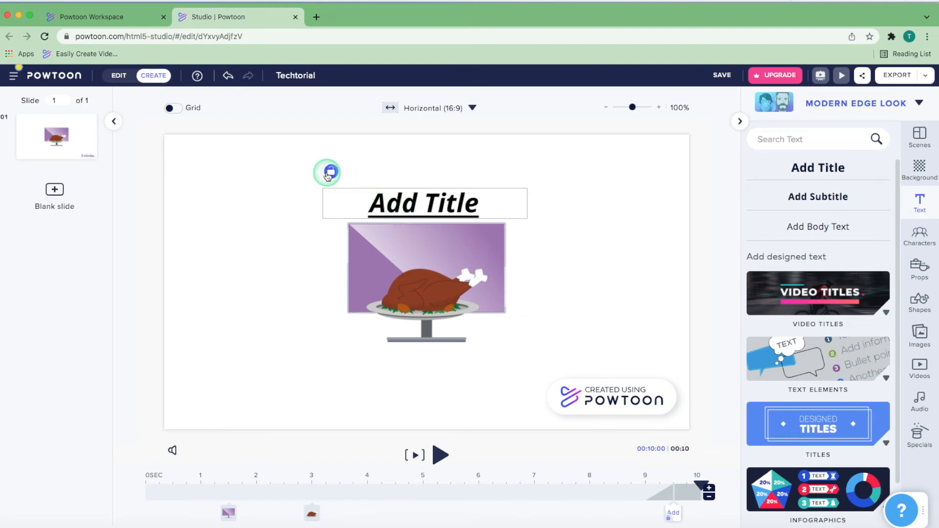
click(329, 174)
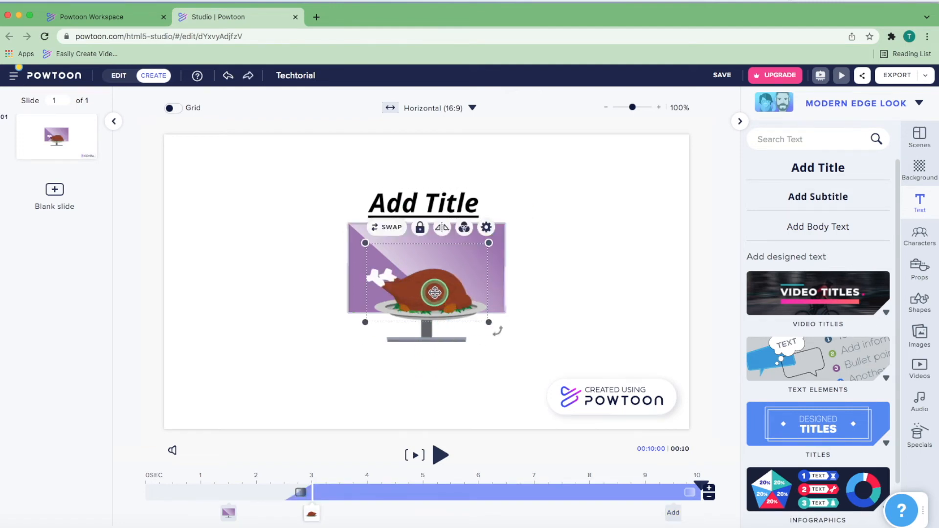
Try seven and five repetitions for the turkey prop's loop animation, and choose Play in Loop
click(486, 226)
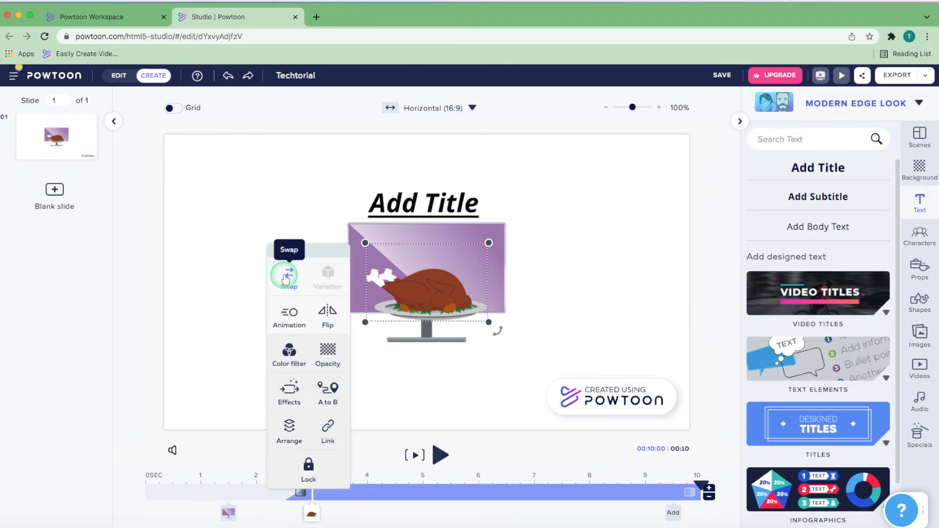
click(287, 315)
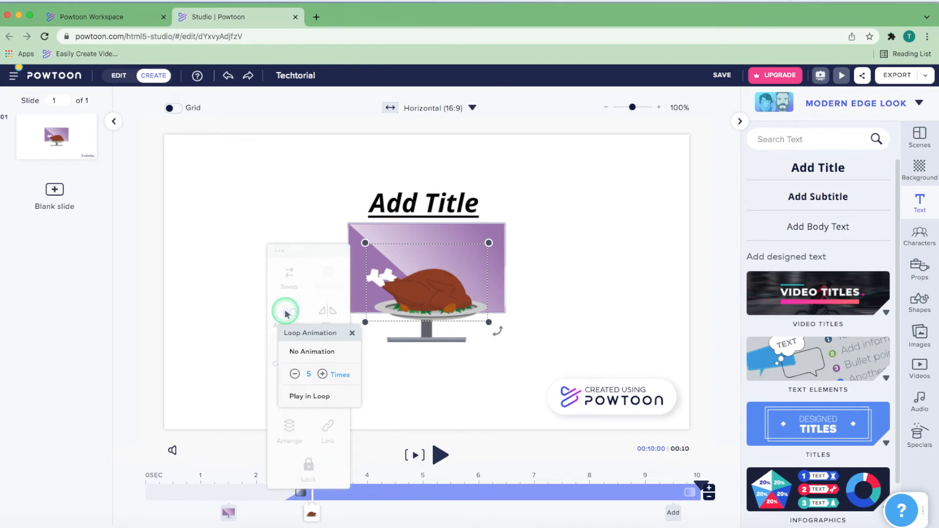
click(324, 374)
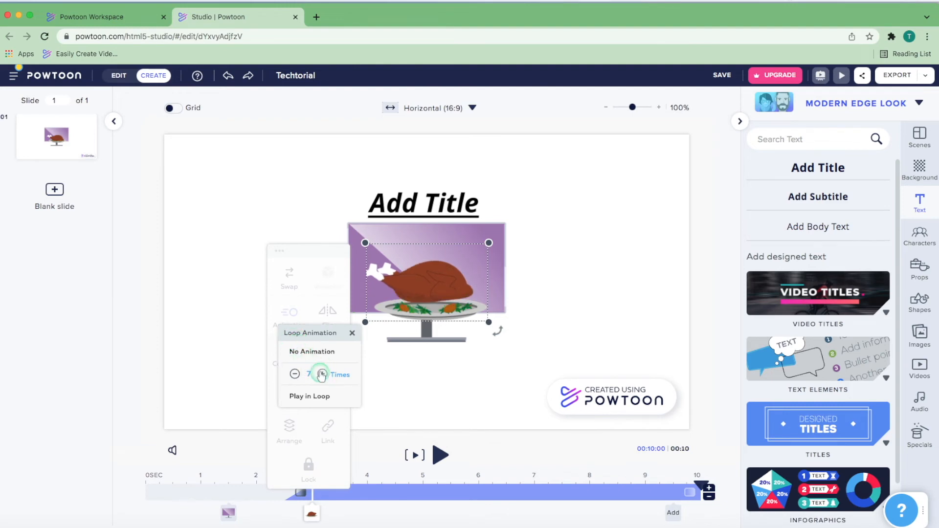
click(296, 374)
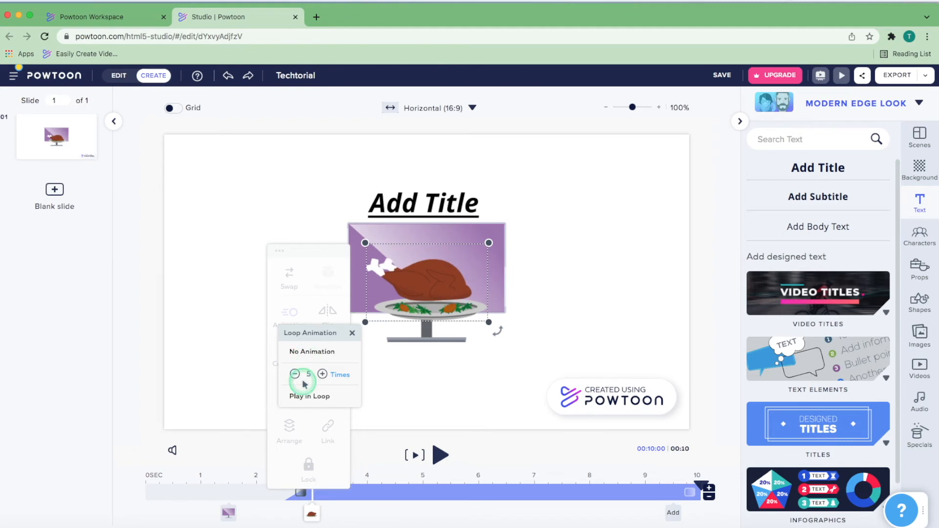
click(313, 404)
click(351, 333)
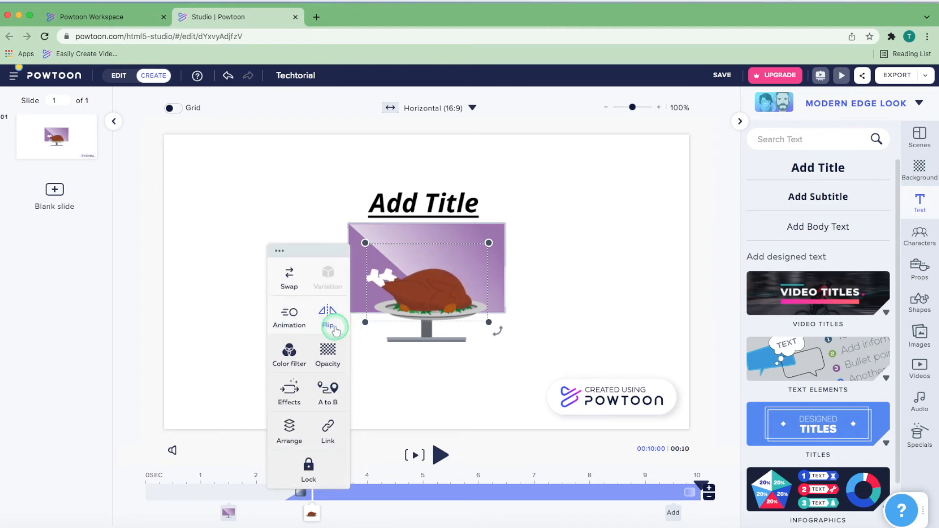
Try the flip option on the turkey prop, mirroring it back and forth to its original orientation
click(328, 317)
click(328, 316)
click(328, 317)
click(328, 316)
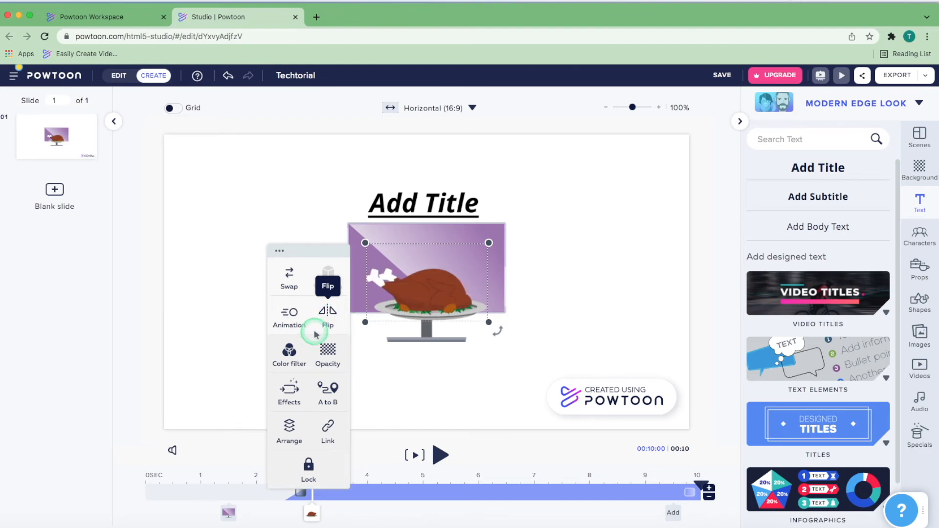
Check the turkey prop's colour filter, opacity and effects options, and lock the prop on the slide
click(290, 353)
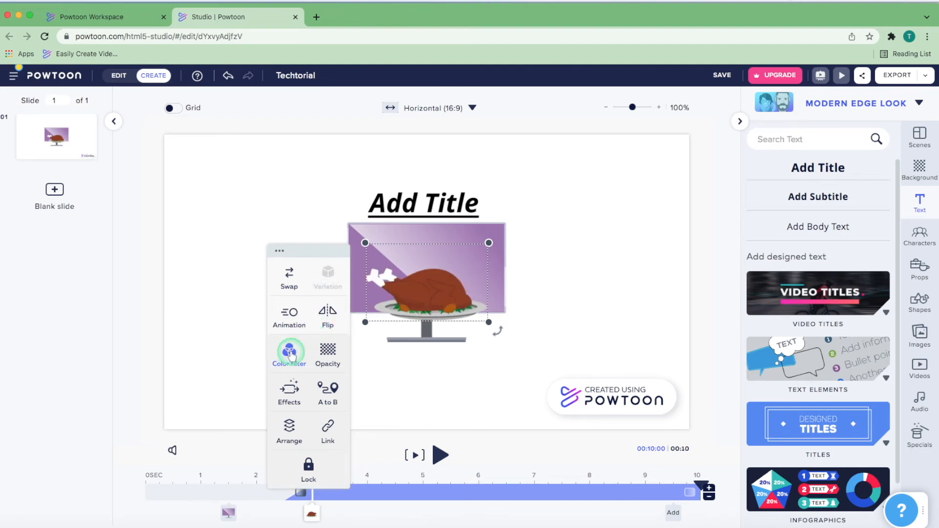
click(332, 353)
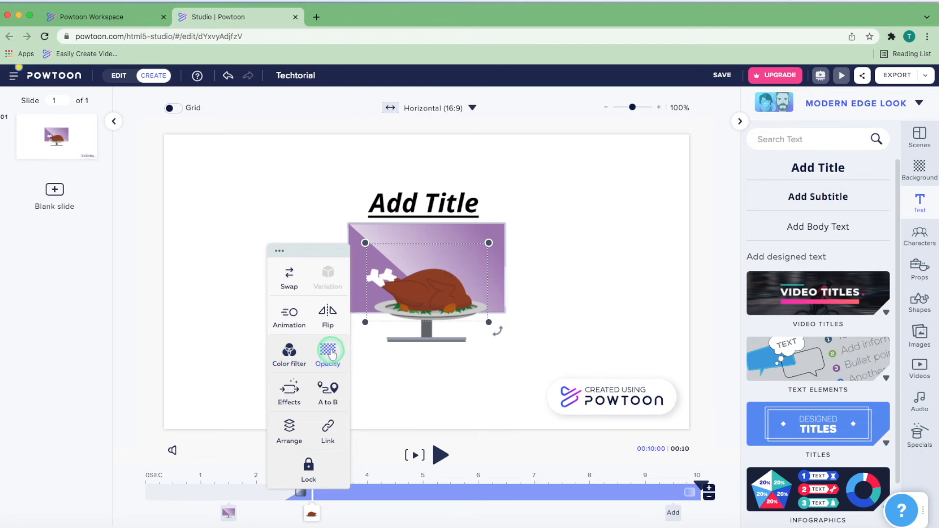
click(333, 353)
click(417, 352)
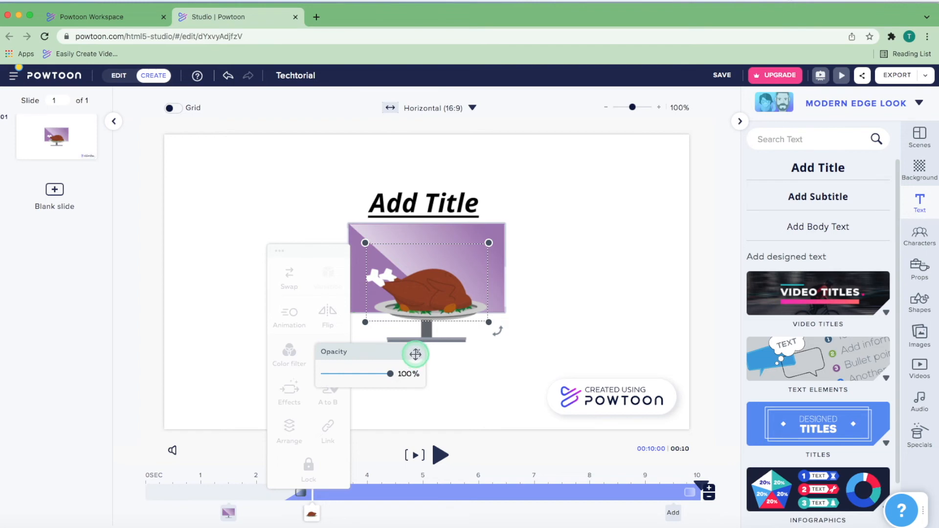
click(294, 391)
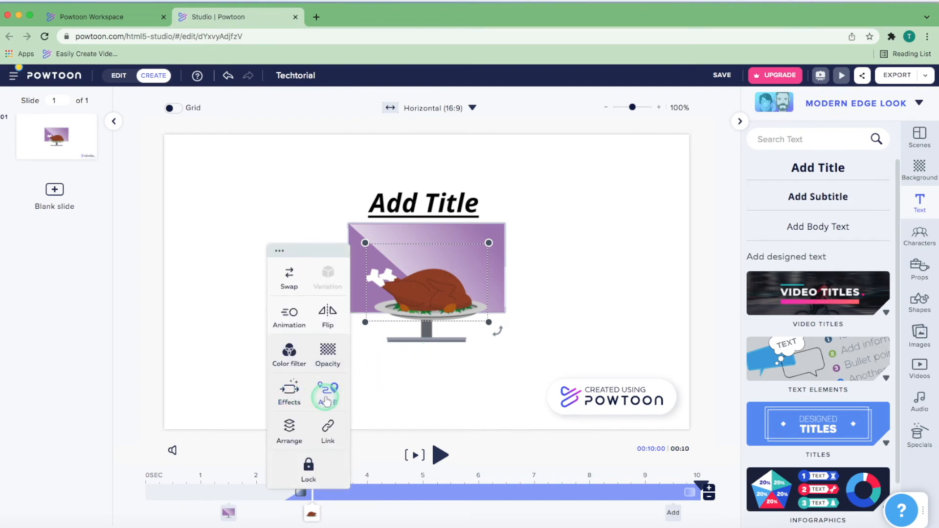
click(308, 468)
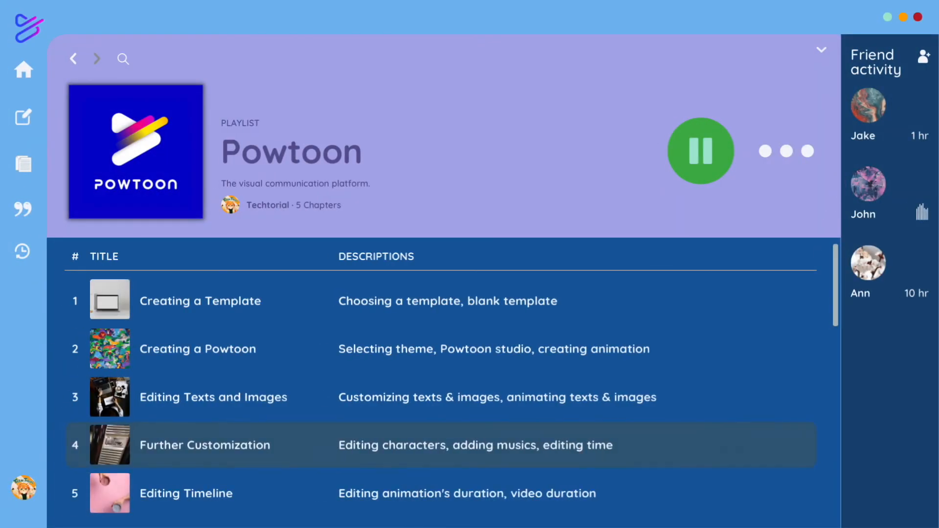
click(425, 393)
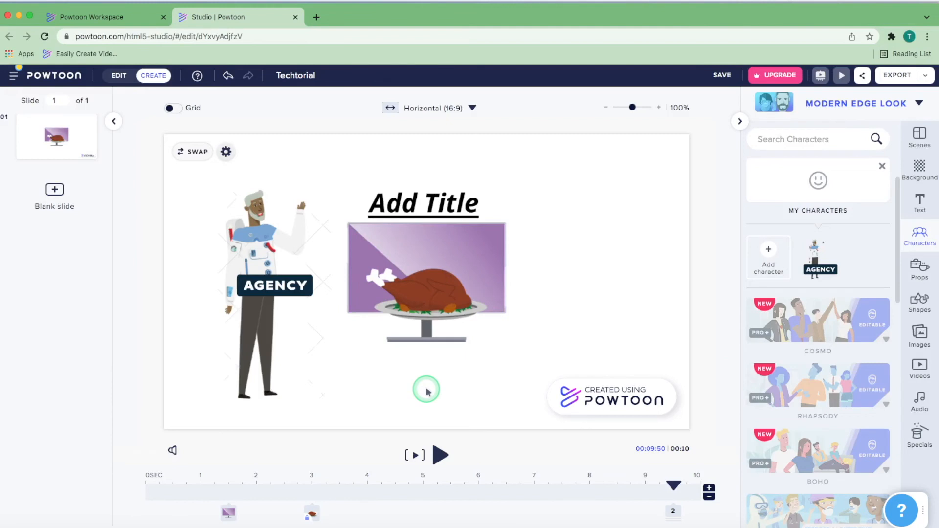